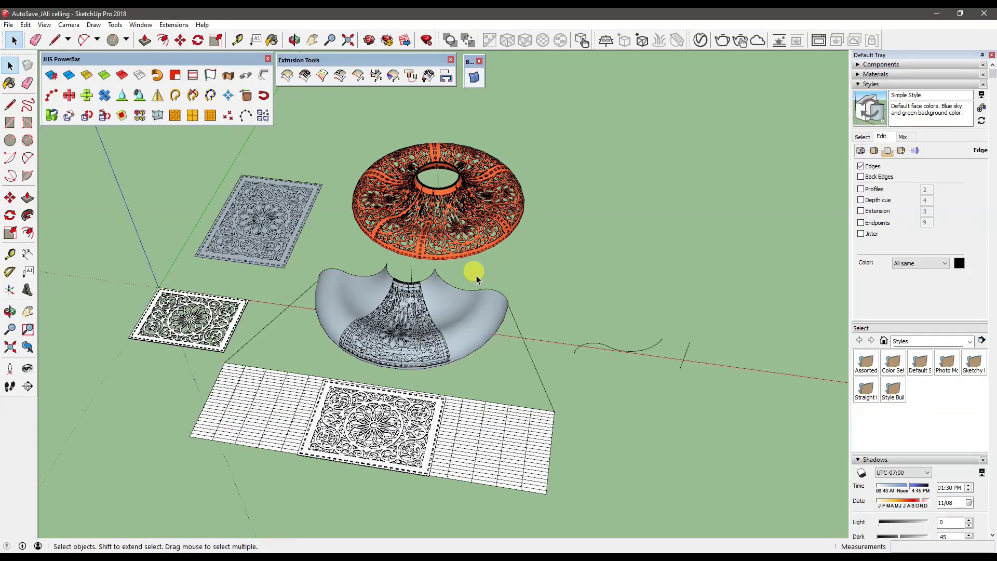
Orbit and zoom around the orange carved dome to inspect it from several sides.
middle_click_drag(475, 275, 669, 252)
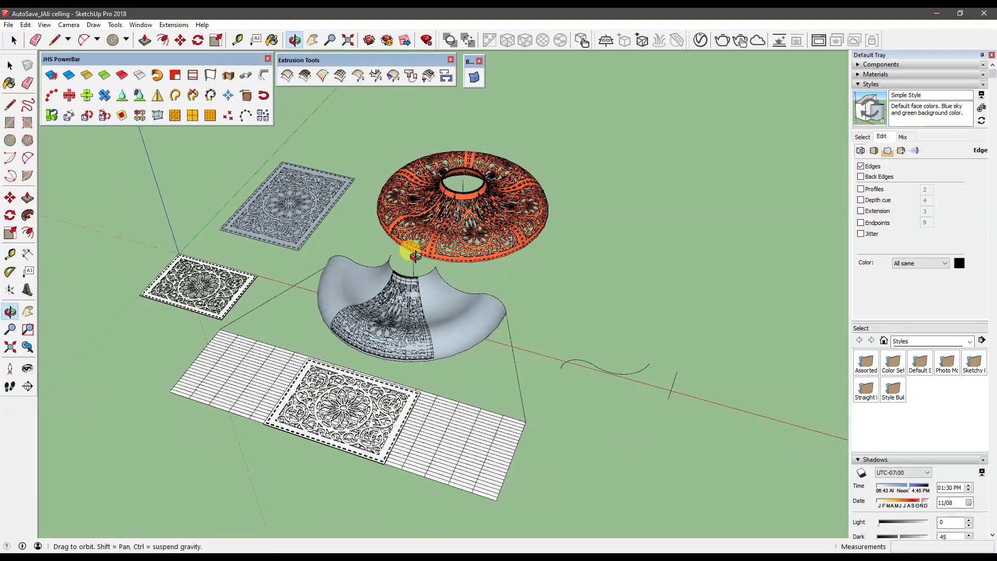
scroll(563, 207, "up", 2)
scroll(556, 222, "up", 2)
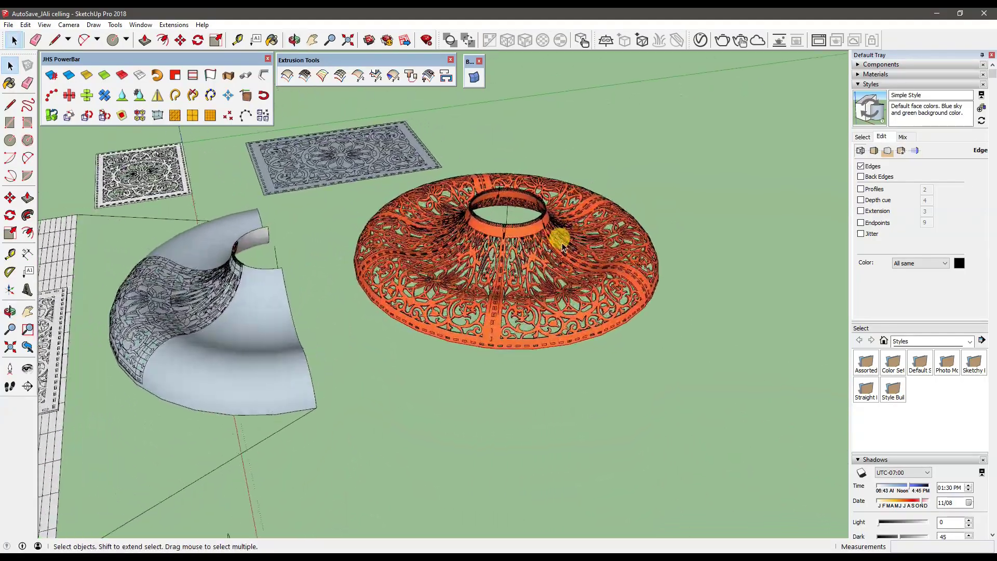
scroll(561, 254, "up", 2)
scroll(552, 281, "up", 2)
mouse_move(551, 282)
middle_mouse_down()
mouse_move(412, 260)
mouse_move(152, 272)
mouse_move(229, 304)
mouse_move(284, 302)
mouse_move(216, 290)
mouse_move(189, 291)
mouse_move(194, 301)
middle_mouse_up()
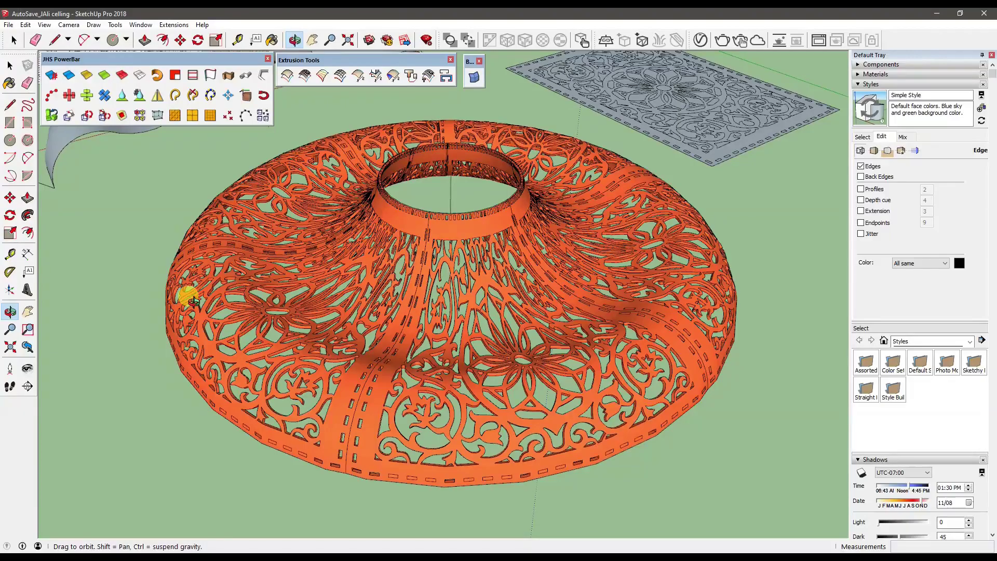
middle_click_drag(193, 300, 109, 300)
mouse_move(109, 300)
left_mouse_down()
mouse_move(318, 300)
mouse_move(78, 305)
mouse_move(260, 345)
mouse_move(377, 332)
left_mouse_up()
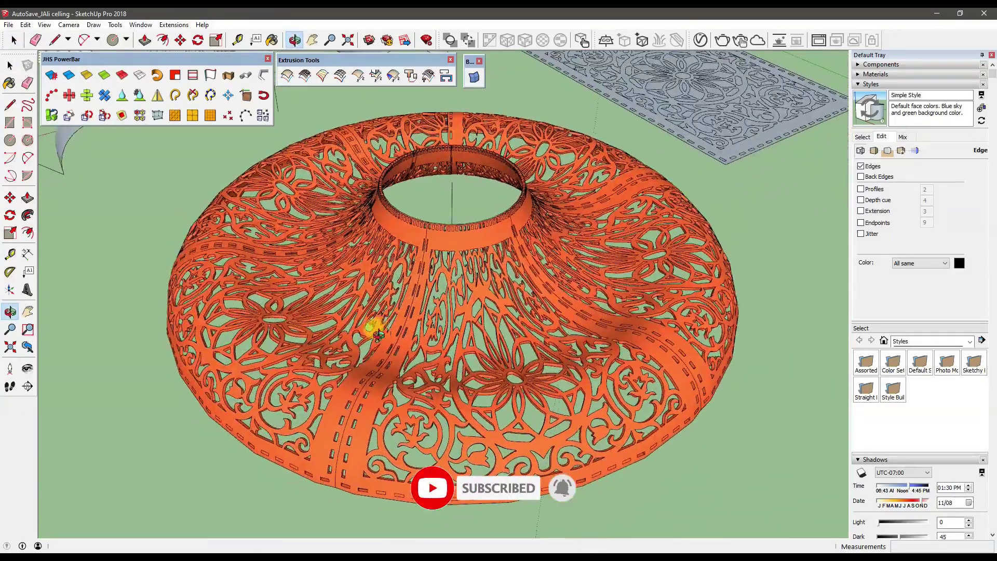
scroll(374, 329, "down", 6)
mouse_move(251, 323)
left_mouse_down()
mouse_move(814, 394)
mouse_move(416, 252)
left_mouse_up()
Orbit and zoom over the lattice panels until the dome and floor panels face the viewer.
key("space")
scroll(425, 316, "up", 3)
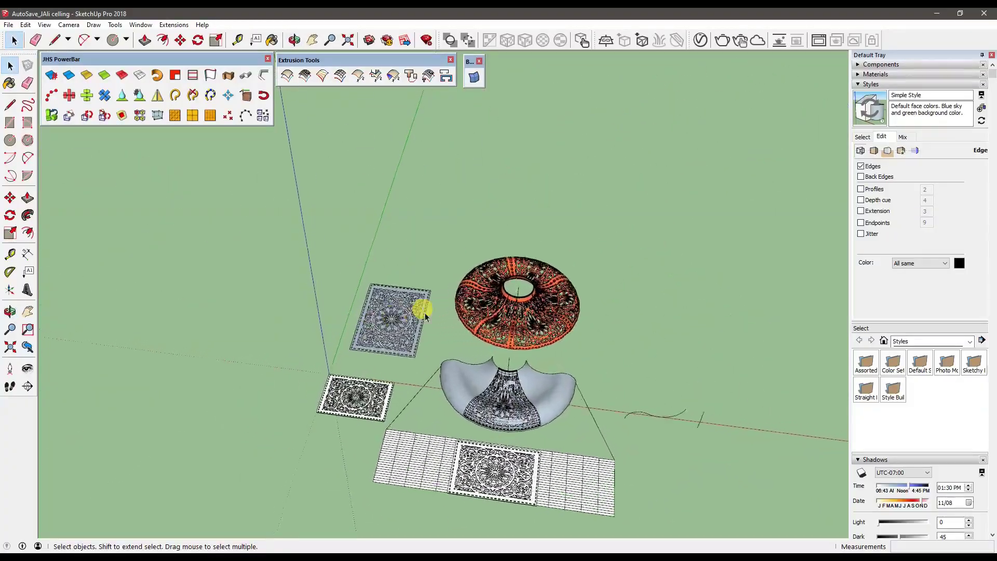
scroll(394, 301, "up", 2)
scroll(318, 289, "up", 3)
scroll(363, 334, "up", 3)
mouse_move(363, 334)
middle_mouse_down()
mouse_move(411, 275)
mouse_move(423, 235)
middle_mouse_up()
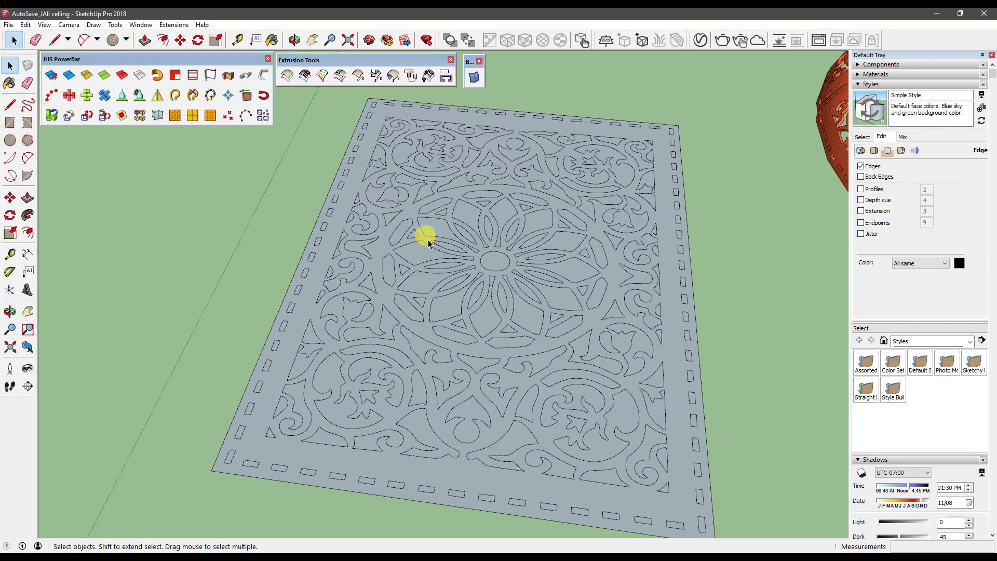
scroll(484, 326, "down", 3)
scroll(488, 328, "down", 5)
mouse_move(494, 332)
middle_mouse_down()
mouse_move(359, 243)
mouse_move(403, 260)
mouse_move(534, 251)
mouse_move(407, 285)
middle_mouse_up()
scroll(356, 303, "up", 3)
middle_click_drag(355, 303, 389, 216)
scroll(307, 238, "up", 2)
scroll(300, 307, "up", 2)
scroll(294, 311, "up", 2)
scroll(290, 309, "up", 2)
scroll(289, 317, "up", 2)
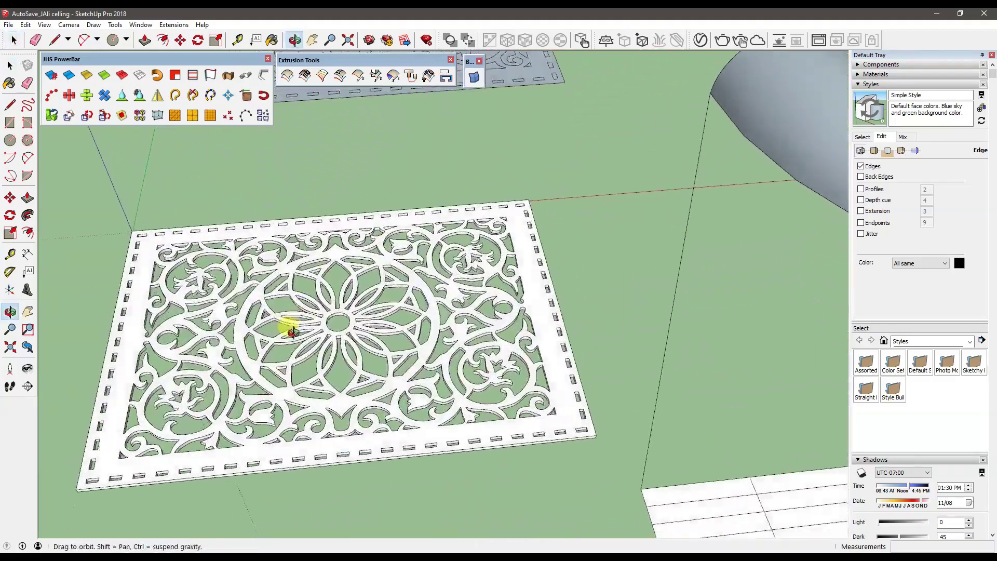
scroll(285, 343, "up", 2)
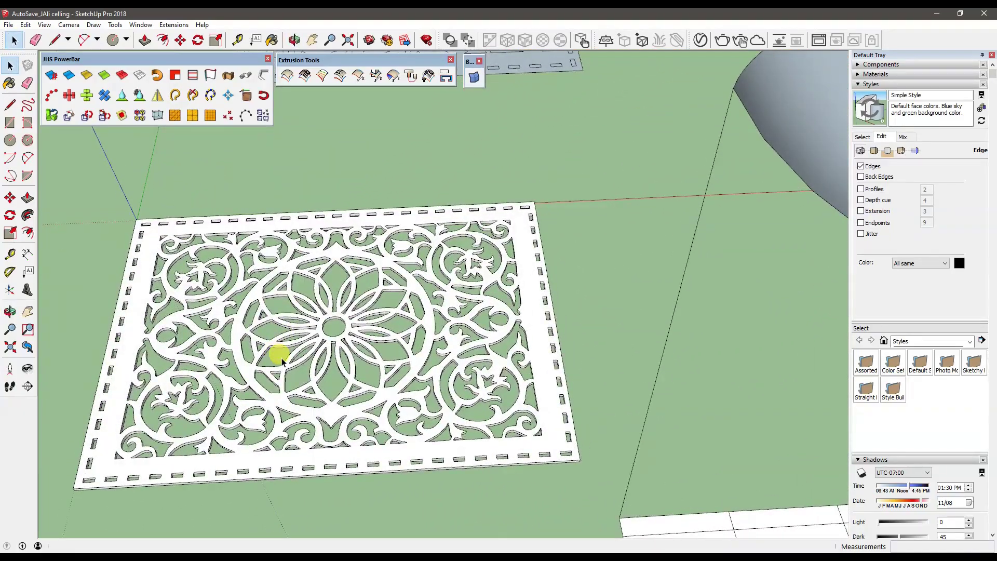
scroll(415, 364, "down", 1)
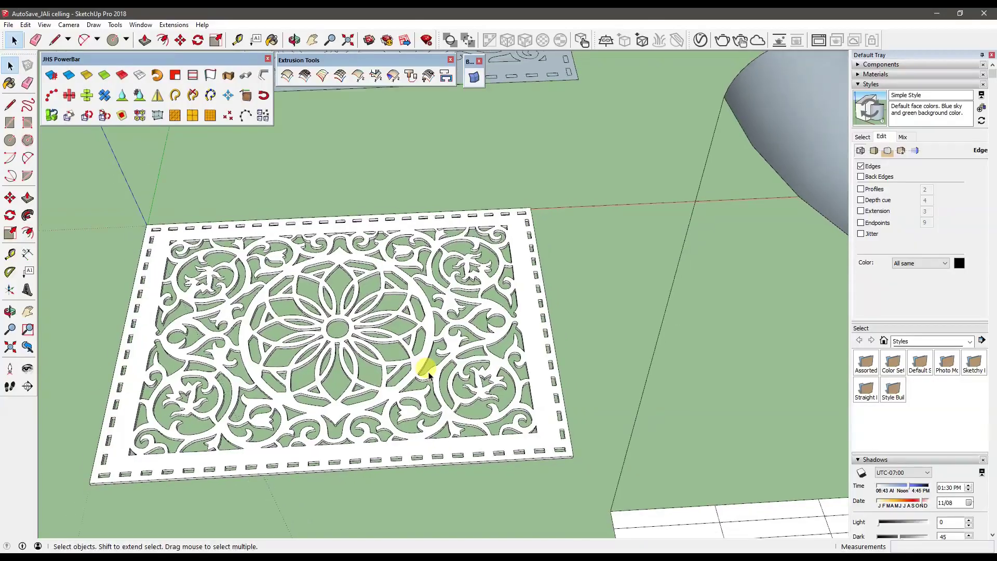
scroll(519, 405, "down", 3)
mouse_move(574, 423)
middle_mouse_down()
mouse_move(289, 252)
mouse_move(289, 262)
mouse_move(472, 313)
mouse_move(407, 389)
mouse_move(341, 389)
mouse_move(370, 333)
mouse_move(229, 314)
mouse_move(441, 272)
mouse_move(422, 290)
mouse_move(406, 389)
mouse_move(587, 325)
mouse_move(550, 317)
middle_mouse_up()
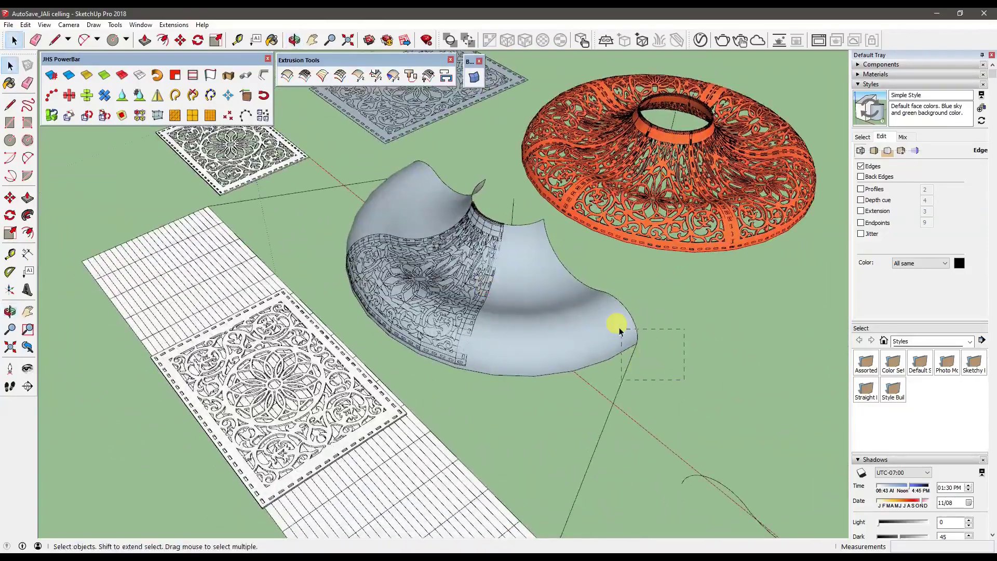
Select, then deselect, the large group near the grey shell.
left_click_drag(620, 331, 620, 330)
left_click(729, 336)
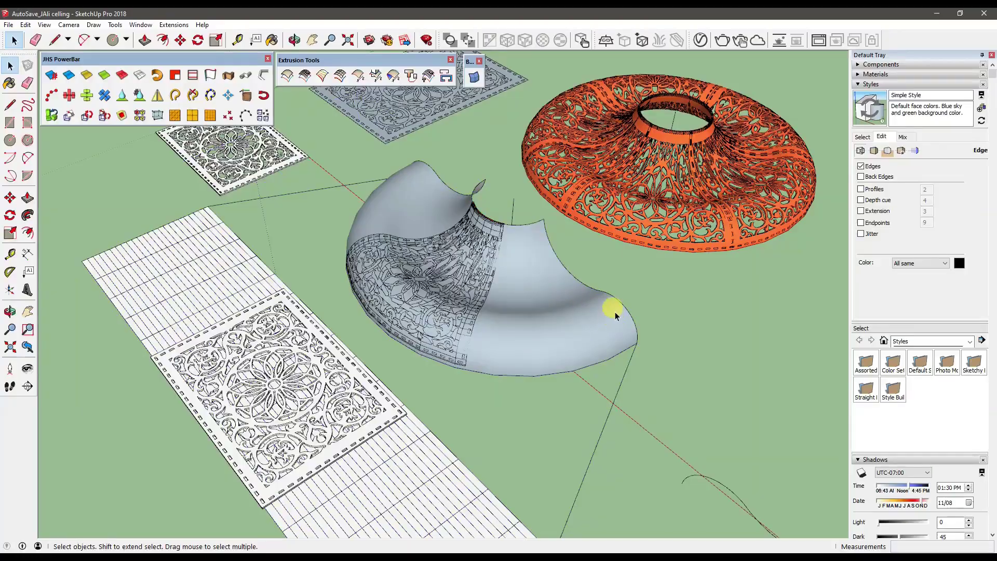
scroll(778, 182, "up", 2)
scroll(777, 181, "up", 4)
scroll(779, 184, "up", 4)
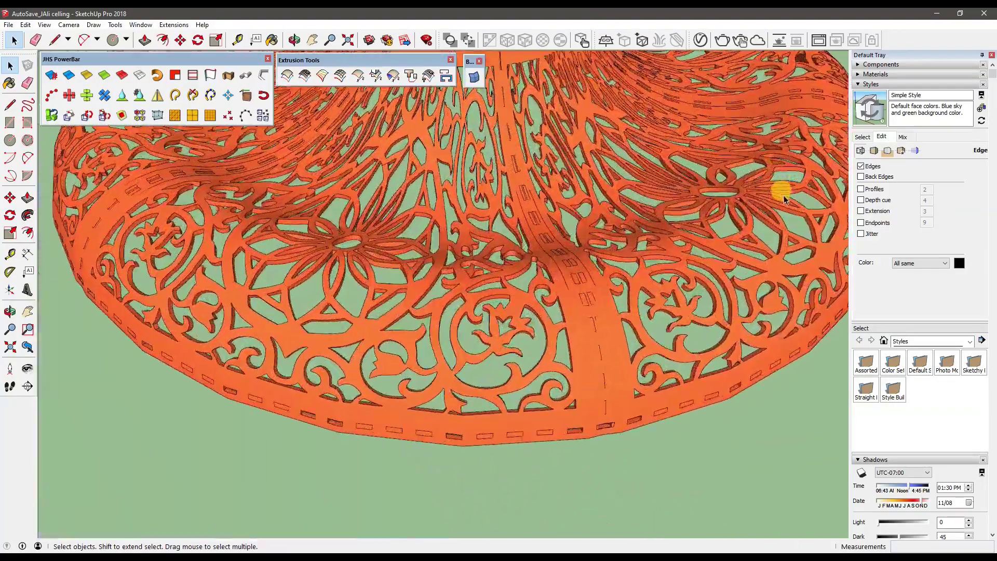
Orbit closer to the dome and wavy curve, then bring up the toolbar list.
mouse_move(781, 187)
middle_mouse_down()
mouse_move(598, 181)
mouse_move(560, 127)
mouse_move(438, 167)
mouse_move(240, 161)
mouse_move(589, 205)
middle_mouse_up()
scroll(601, 220, "down", 3)
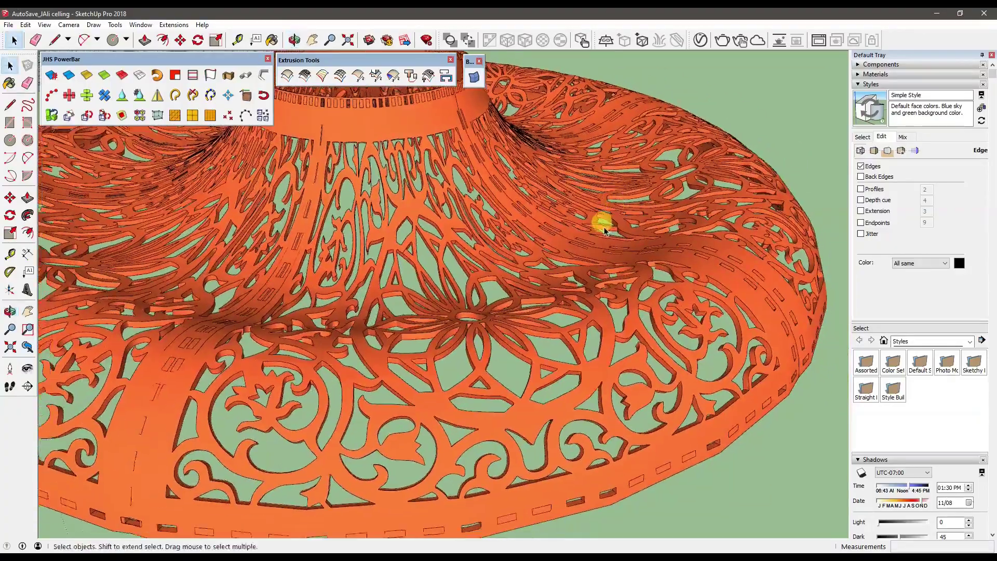
scroll(596, 267, "down", 5)
scroll(519, 280, "down", 3)
mouse_move(423, 296)
middle_mouse_down()
mouse_move(596, 344)
mouse_move(583, 305)
mouse_move(604, 303)
mouse_move(338, 344)
mouse_move(368, 325)
mouse_move(296, 326)
middle_mouse_up()
scroll(605, 302, "up", 3)
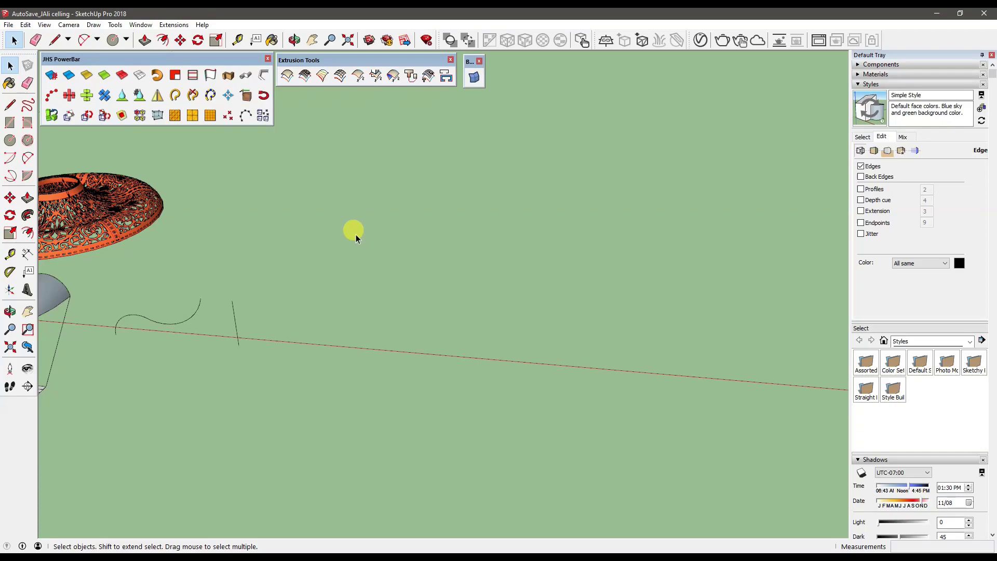
middle_click_drag(166, 216, 180, 229)
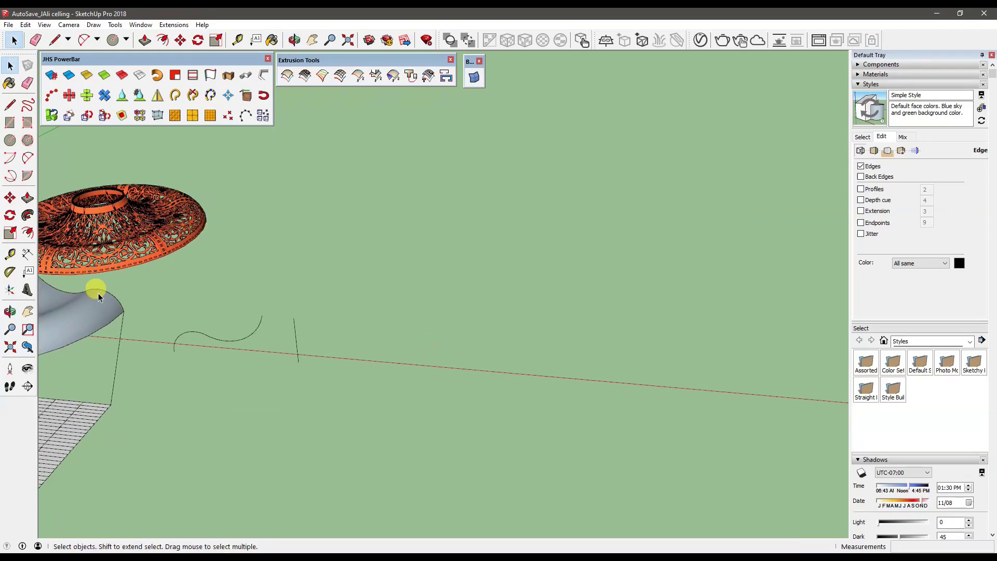
right_click(6, 486)
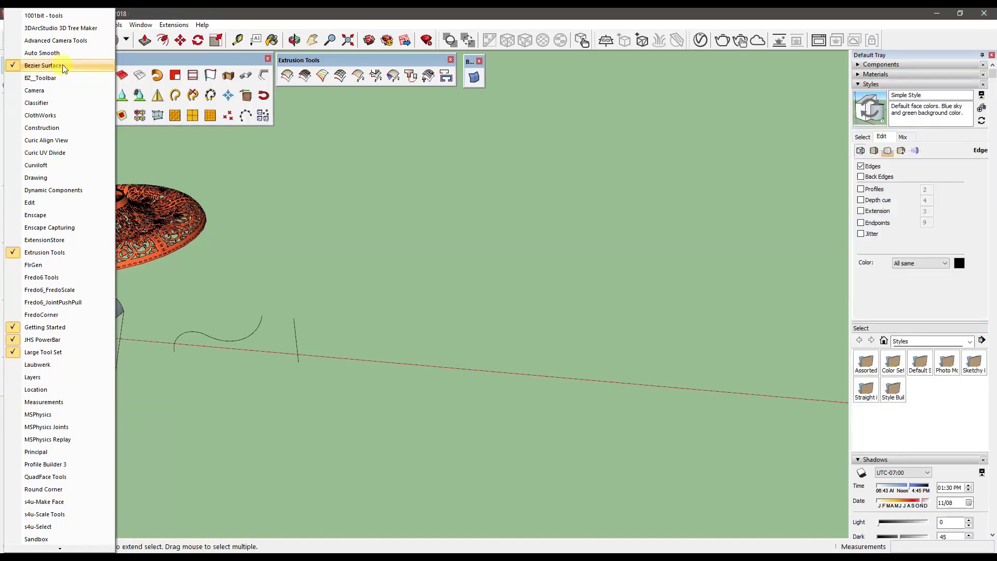
Enable the Bezier Surface tools and draw an upright quadpatch surface from two opposite corners.
left_click(470, 64)
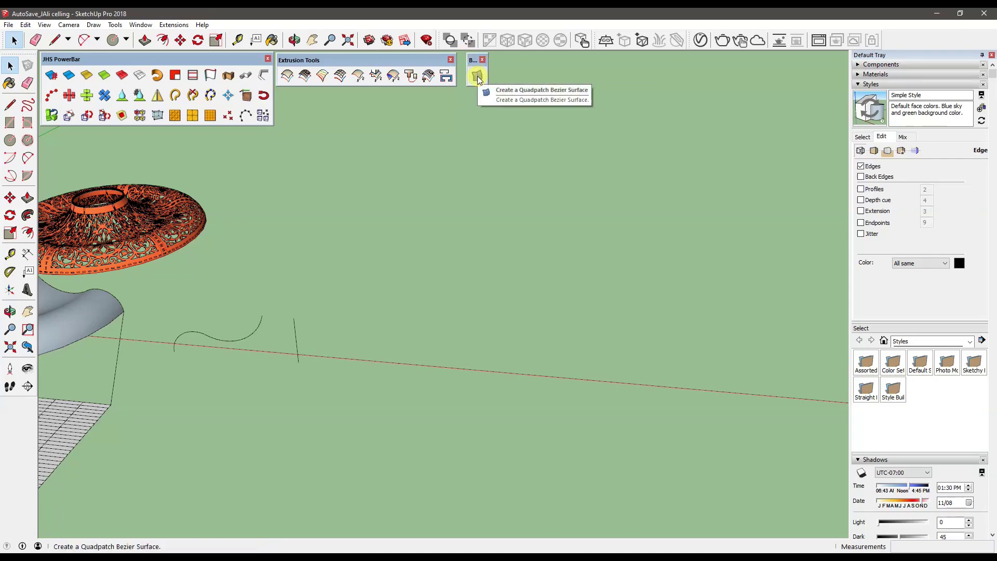
left_click(477, 78)
mouse_move(421, 372)
middle_mouse_down()
mouse_move(444, 343)
mouse_move(410, 359)
mouse_move(369, 327)
mouse_move(334, 431)
middle_mouse_up()
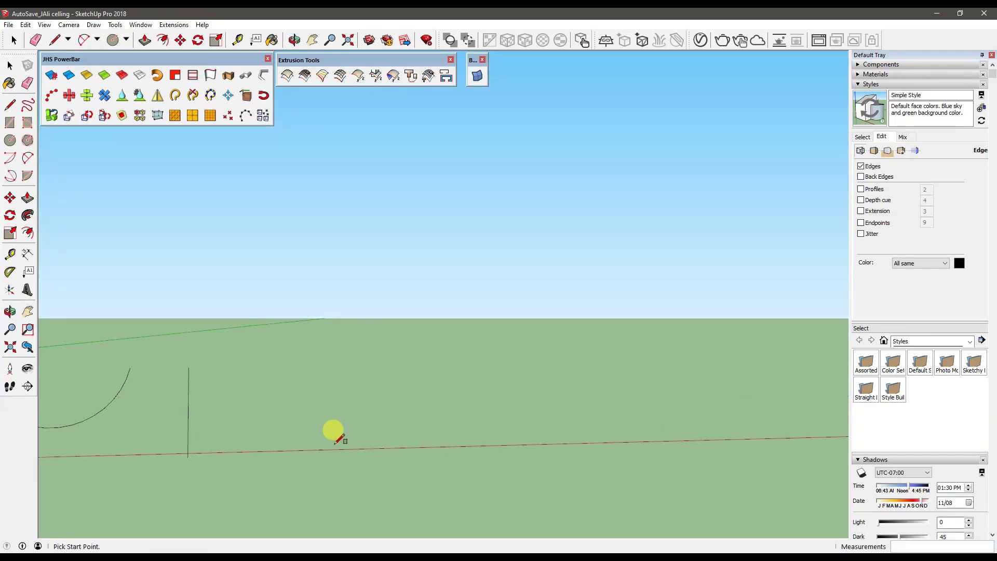
left_click(331, 447)
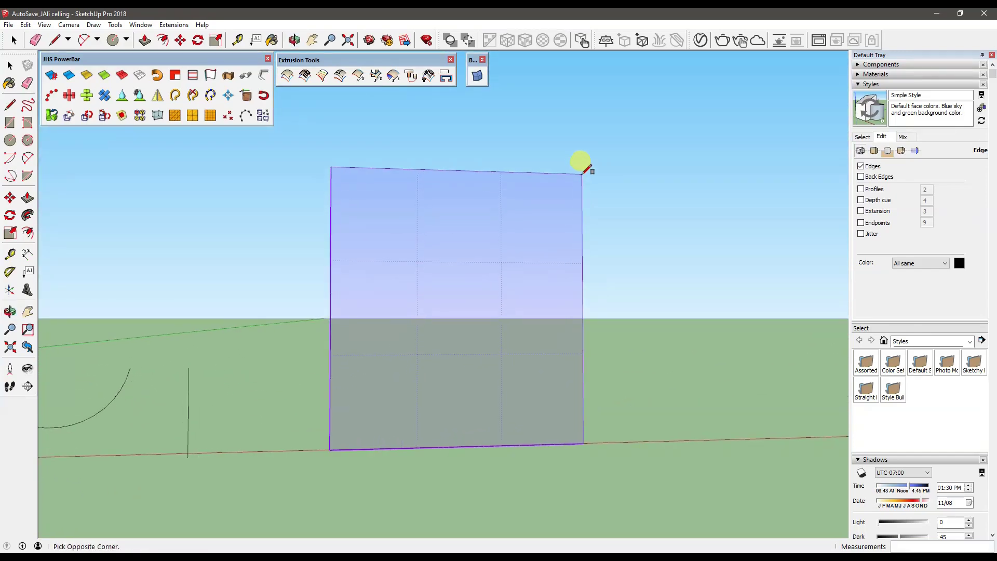
left_click(582, 172)
mouse_move(555, 232)
middle_mouse_down()
mouse_move(423, 296)
mouse_move(493, 263)
mouse_move(478, 279)
middle_mouse_up()
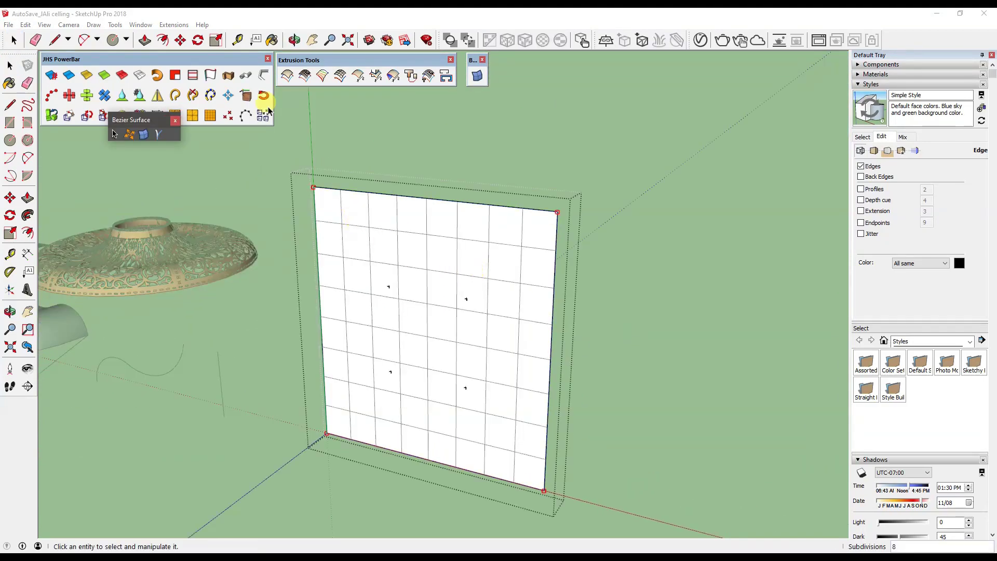
Warp the Bezier surface by pulling its bottom-left and top-left control points out of plane.
mouse_move(556, 266)
middle_mouse_down()
mouse_move(507, 273)
mouse_move(375, 216)
middle_mouse_up()
mouse_move(497, 203)
left_mouse_down()
mouse_move(545, 251)
mouse_move(540, 221)
mouse_move(565, 207)
left_mouse_up()
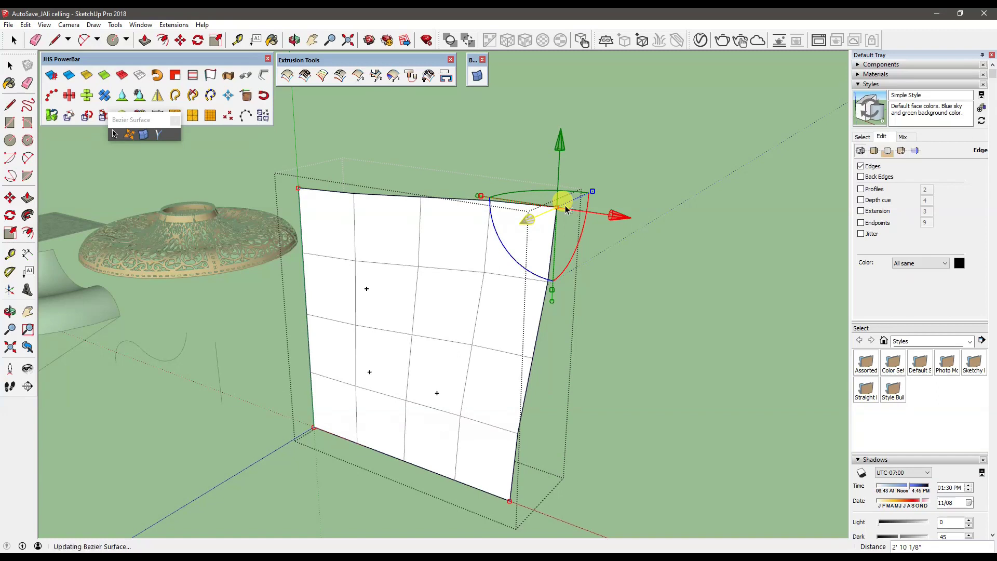
left_click_drag(284, 395, 339, 475)
mouse_move(265, 456)
left_mouse_down()
mouse_move(208, 470)
mouse_move(316, 429)
mouse_move(345, 400)
mouse_move(376, 393)
mouse_move(341, 407)
mouse_move(373, 401)
left_mouse_up()
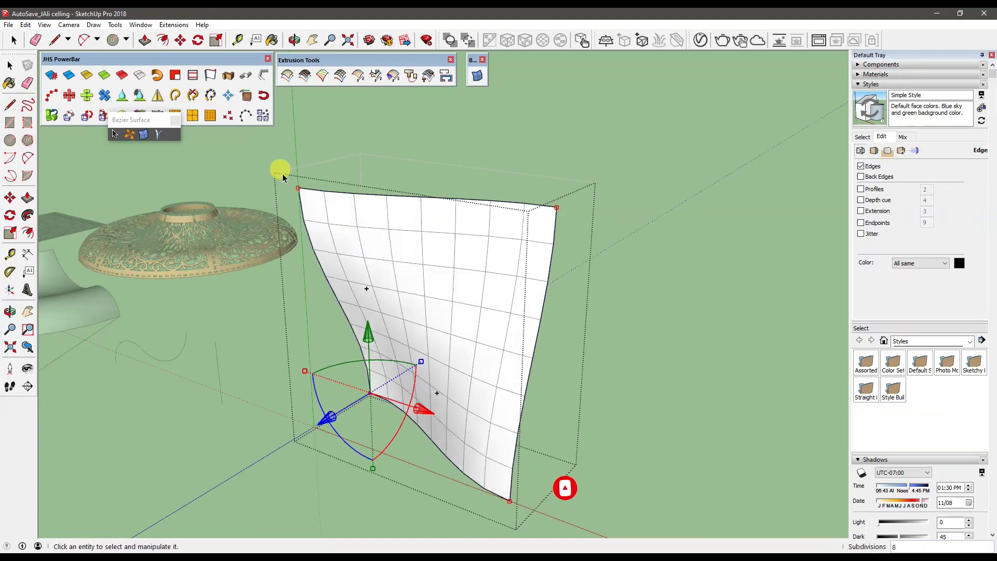
left_click(281, 190)
left_click_drag(247, 204, 211, 205)
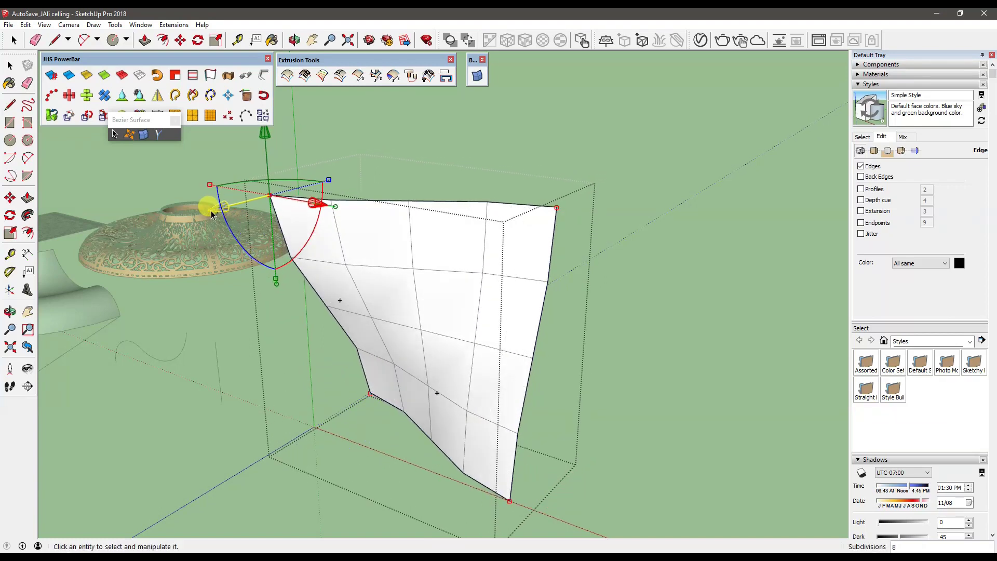
Finish editing the surface and select the warped surface group.
left_click(703, 272)
mouse_move(503, 319)
middle_mouse_down()
mouse_move(289, 307)
mouse_move(414, 241)
mouse_move(546, 289)
mouse_move(674, 262)
mouse_move(701, 274)
mouse_move(771, 214)
mouse_move(592, 231)
mouse_move(445, 145)
mouse_move(537, 272)
mouse_move(534, 292)
middle_mouse_up()
key("space")
left_click(536, 292)
Explode the Bezier surface group and regroup its loose mesh into a plain group.
right_click(520, 273)
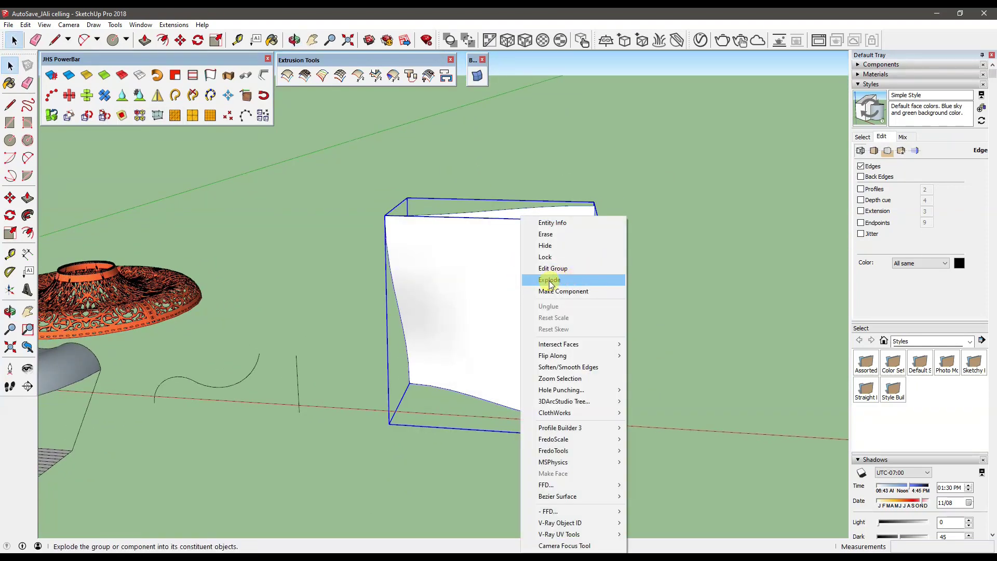
left_click(567, 284)
right_click(526, 265)
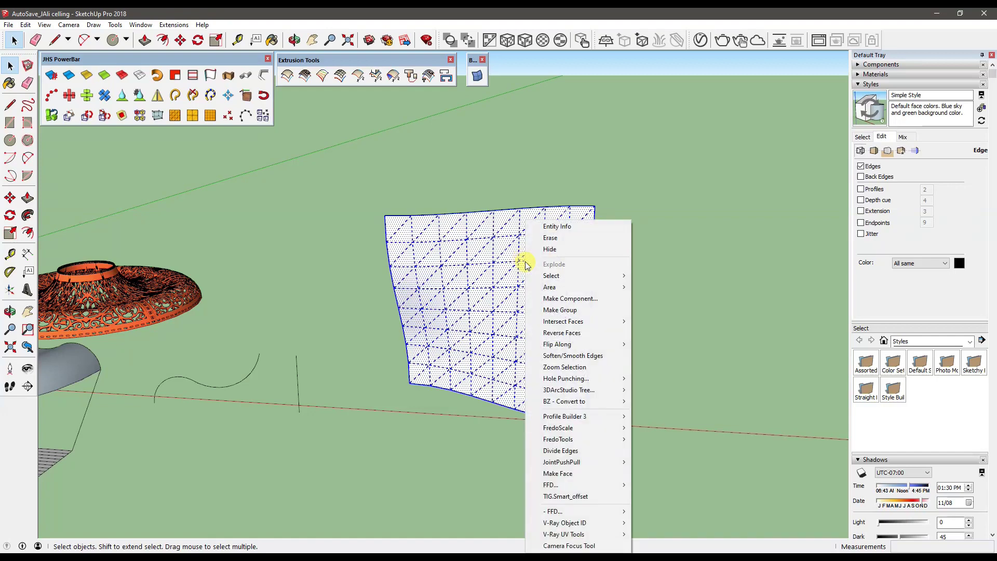
left_click(567, 314)
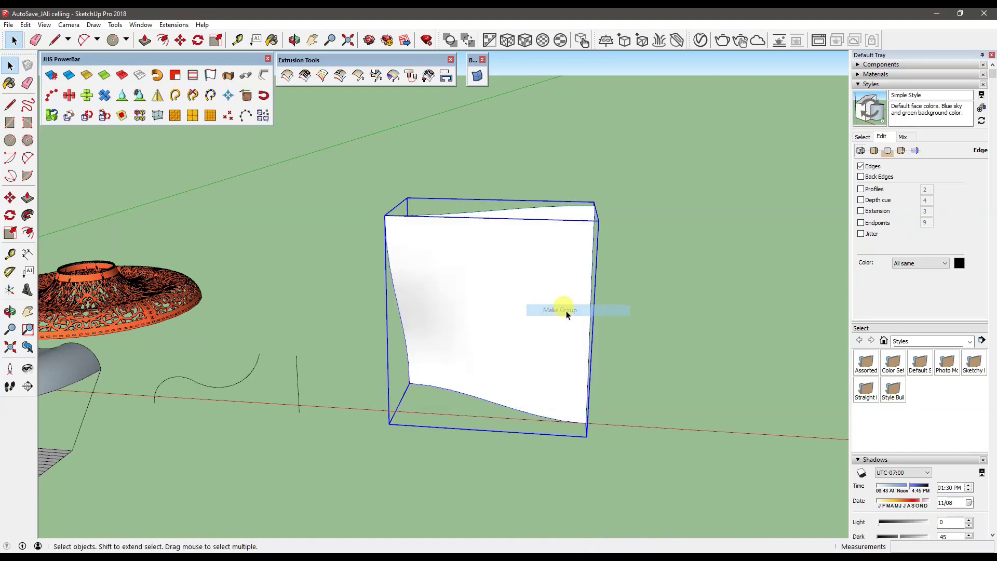
mouse_move(538, 314)
middle_mouse_down()
mouse_move(706, 294)
mouse_move(497, 280)
mouse_move(561, 291)
mouse_move(231, 258)
mouse_move(254, 266)
middle_mouse_up()
Draw a line from the warped surface's corner out to a point off the surface.
key("l")
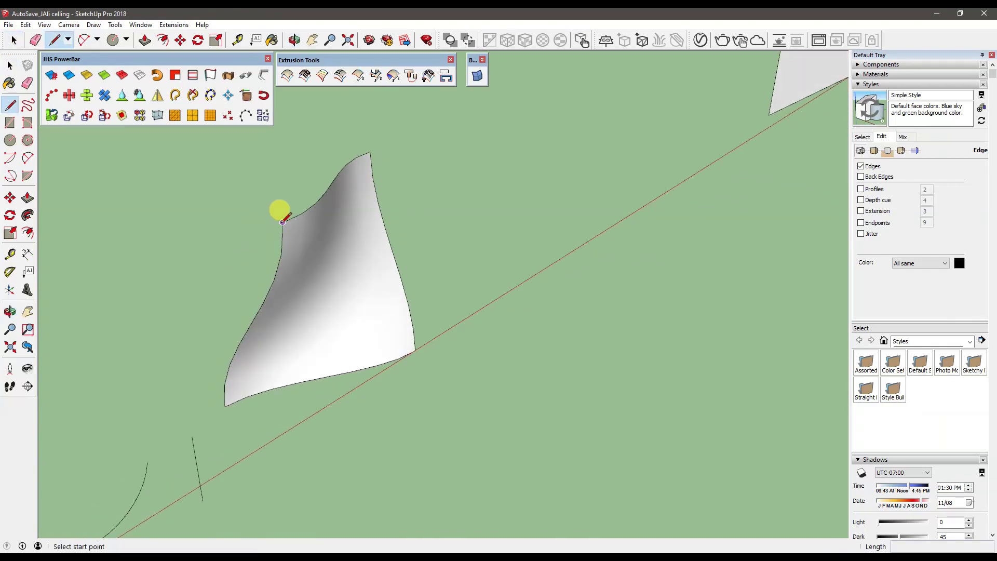
left_click(282, 222)
left_click(535, 292)
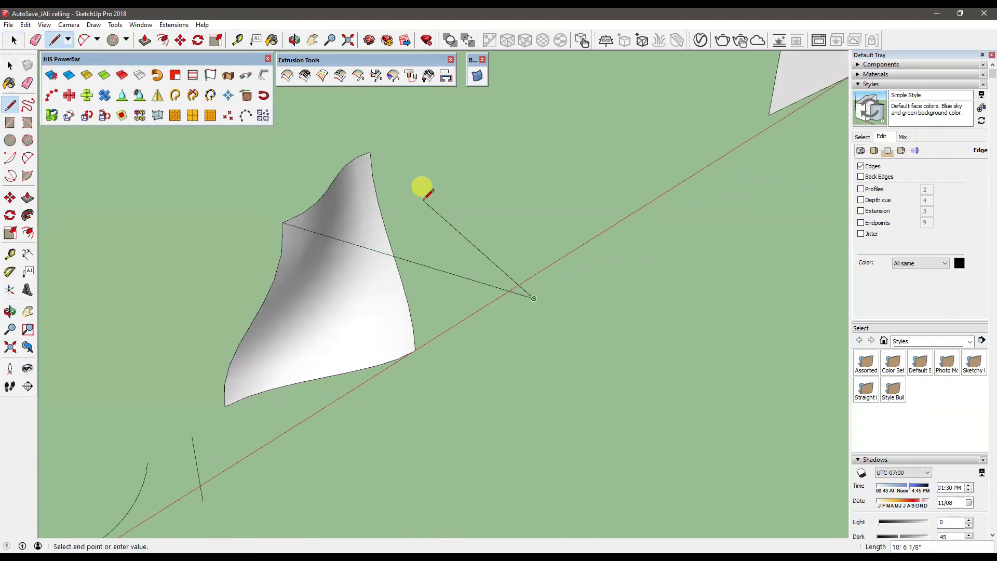
key("Escape")
middle_click_drag(385, 157, 382, 138)
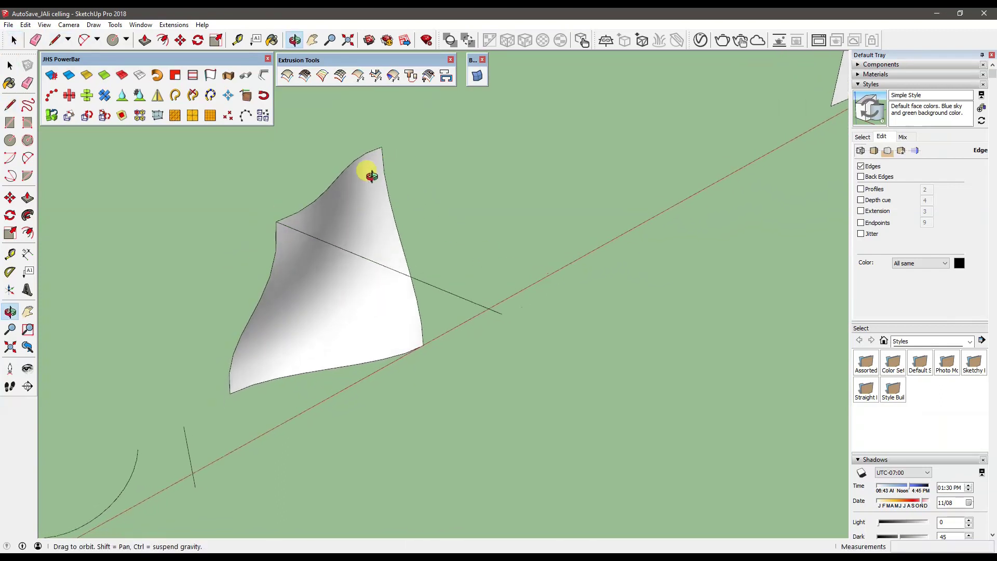
Draw roughly 13' green-axis-locked lines out from the surface's top and bottom corners.
left_click(382, 147)
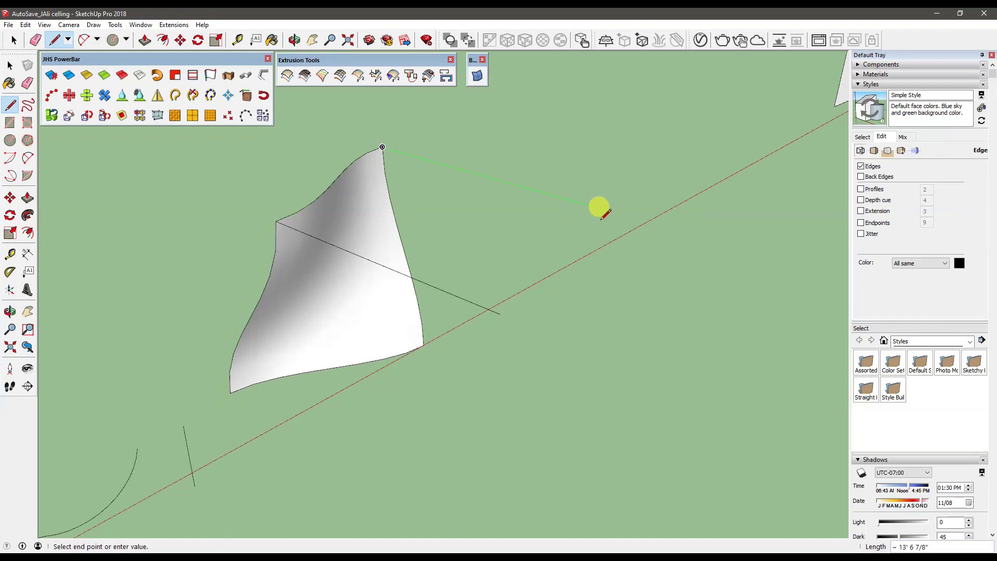
key("shift")
left_click(500, 311)
key("Escape")
middle_click_drag(496, 308, 478, 305)
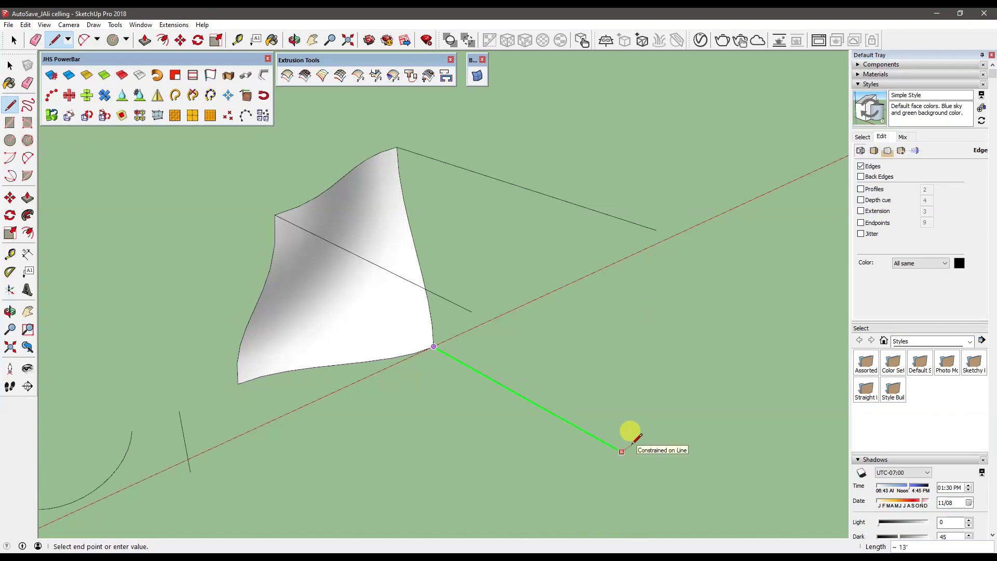
left_click(655, 229)
key("o")
middle_click_drag(621, 400, 606, 384)
Draw a vertical rectangle from the line endpoint, closing one side of the box outline.
key("r")
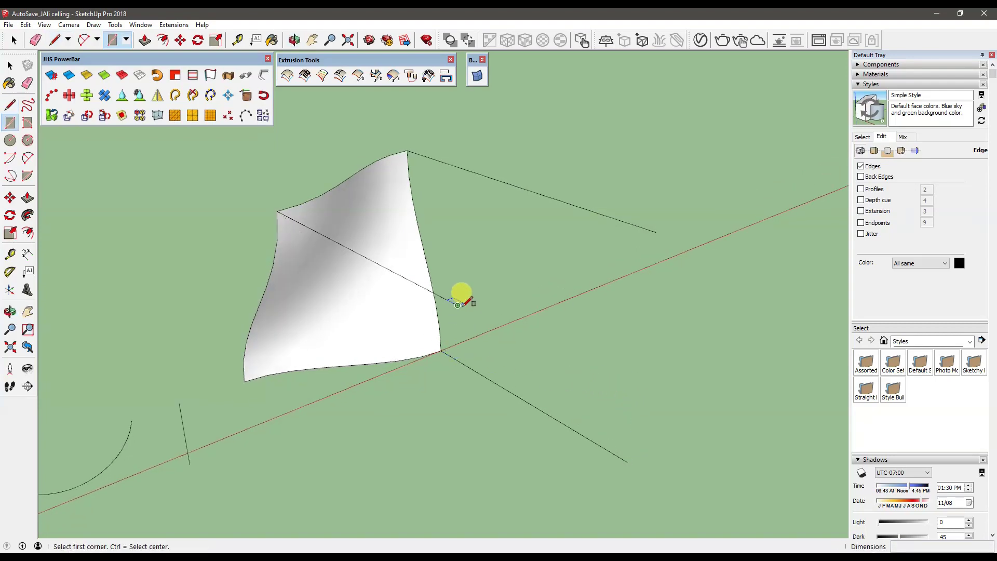
left_click(456, 305)
left_click(660, 333)
mouse_move(661, 334)
middle_mouse_down()
mouse_move(528, 390)
mouse_move(263, 341)
middle_mouse_up()
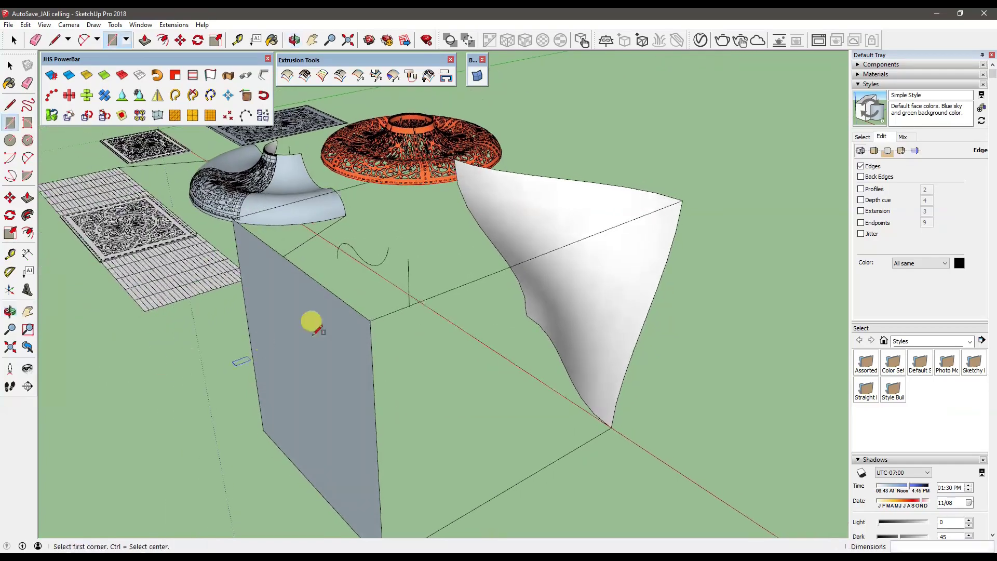
scroll(358, 314, "up", 3)
mouse_move(358, 314)
middle_mouse_down()
mouse_move(653, 452)
mouse_move(229, 266)
mouse_move(412, 276)
mouse_move(341, 166)
middle_mouse_up()
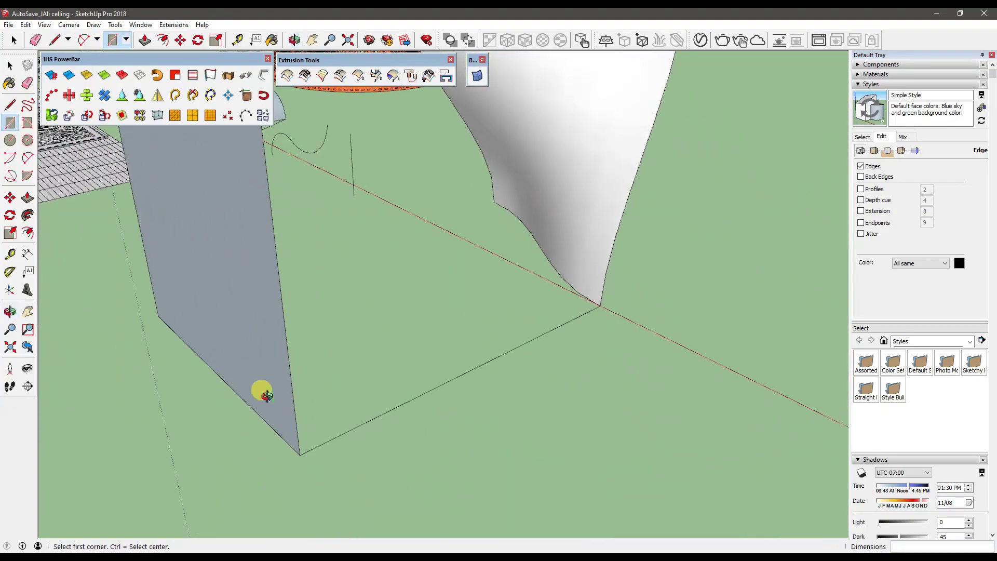
scroll(262, 358, "down", 3)
mouse_move(265, 325)
middle_mouse_down()
mouse_move(270, 270)
mouse_move(292, 334)
mouse_move(361, 285)
mouse_move(516, 285)
middle_mouse_up()
Select the warped surface and grey panel together, then deselect the surface.
key("space")
left_click(506, 254)
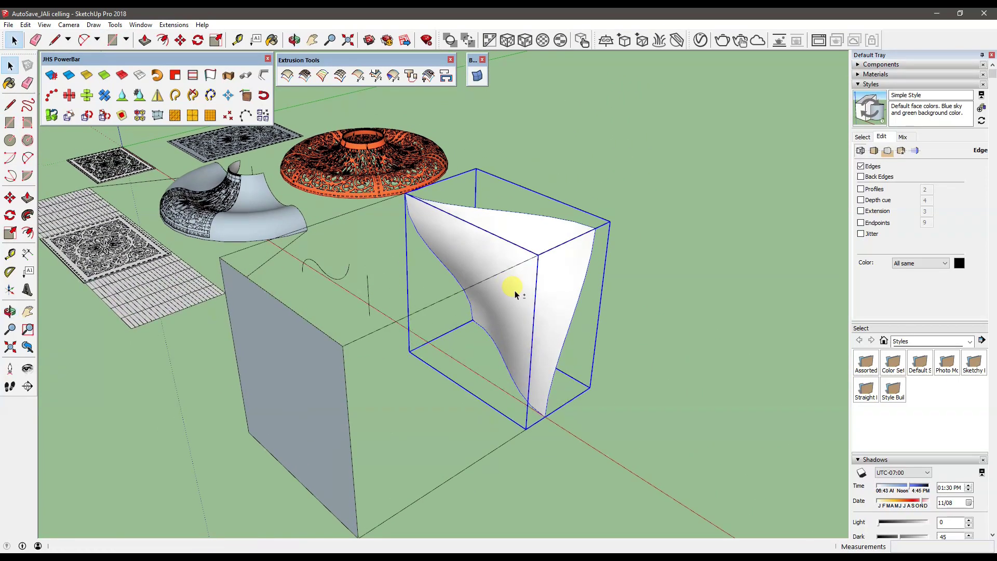
left_click(423, 309, "shift")
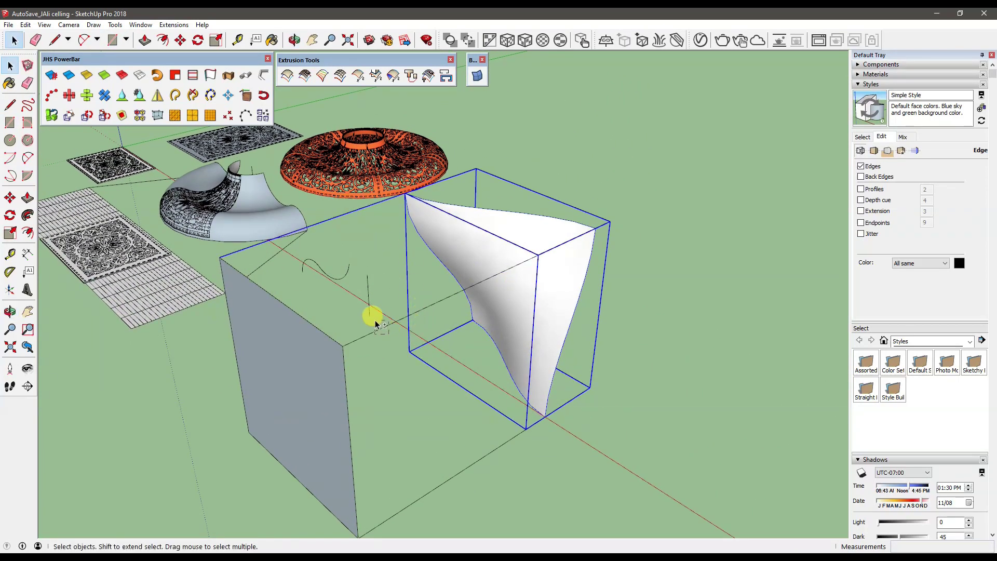
left_click(499, 325, "shift")
mouse_move(406, 275)
middle_mouse_down()
mouse_move(325, 296)
mouse_move(275, 222)
middle_mouse_up()
middle_click_drag(442, 328, 453, 334)
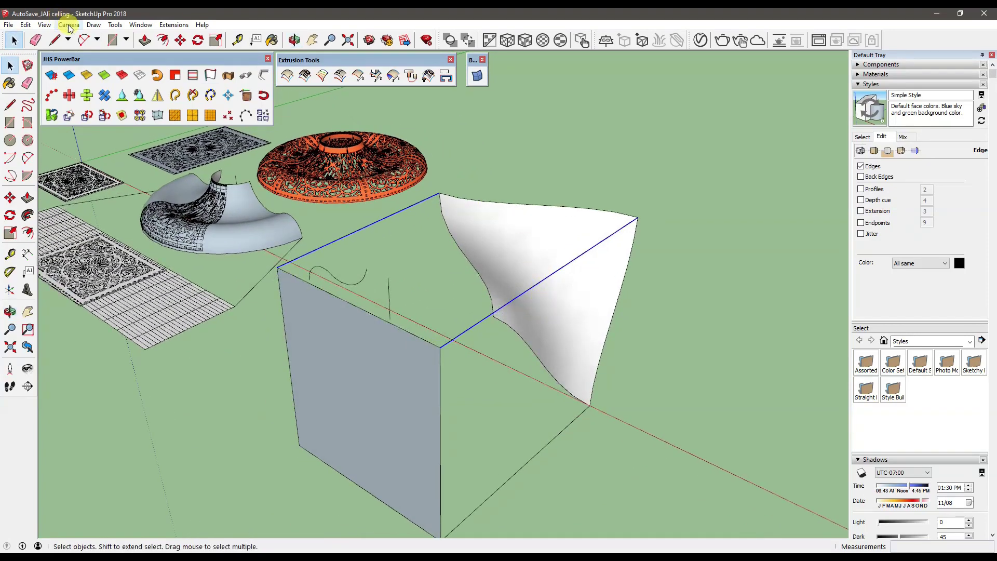
Make the rectangular panel geometry into a group.
right_click(599, 245)
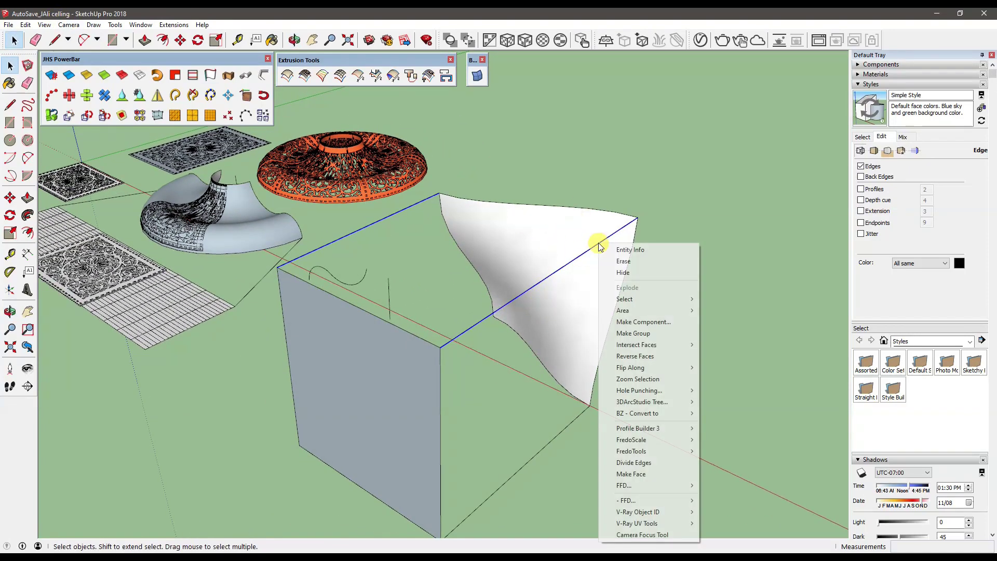
left_click(632, 334)
mouse_move(392, 349)
middle_mouse_down()
mouse_move(565, 301)
mouse_move(580, 216)
middle_mouse_up()
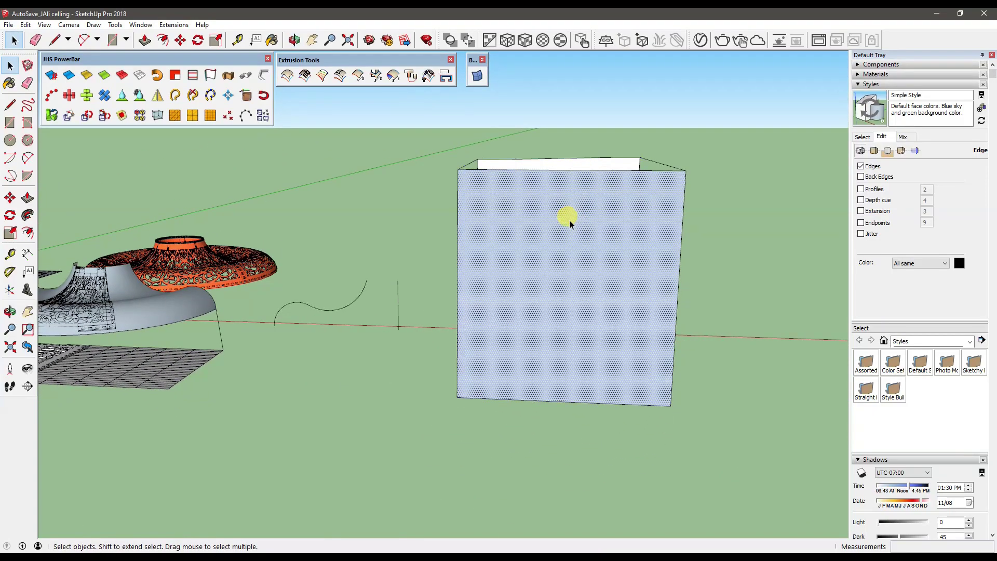
Reverse the panel's blue face so its white front shows, then select the front face.
right_click(572, 226)
left_click(602, 327)
mouse_move(546, 298)
middle_mouse_down()
mouse_move(456, 291)
mouse_move(386, 311)
middle_mouse_up()
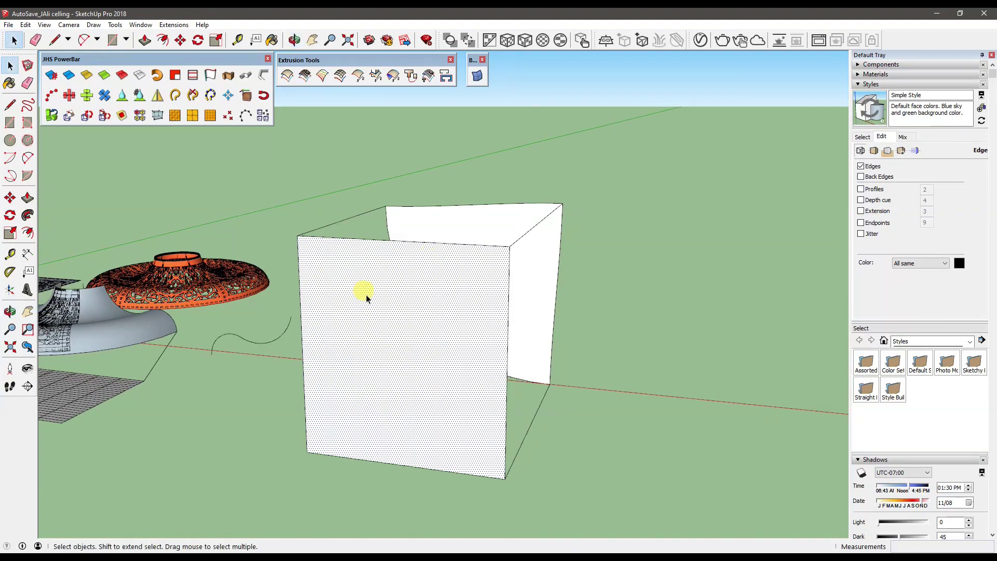
middle_click_drag(632, 245, 398, 309)
mouse_move(456, 291)
middle_mouse_down()
mouse_move(218, 340)
mouse_move(111, 324)
mouse_move(267, 242)
mouse_move(679, 292)
mouse_move(696, 273)
mouse_move(632, 275)
mouse_move(641, 269)
middle_mouse_up()
double_click(642, 269)
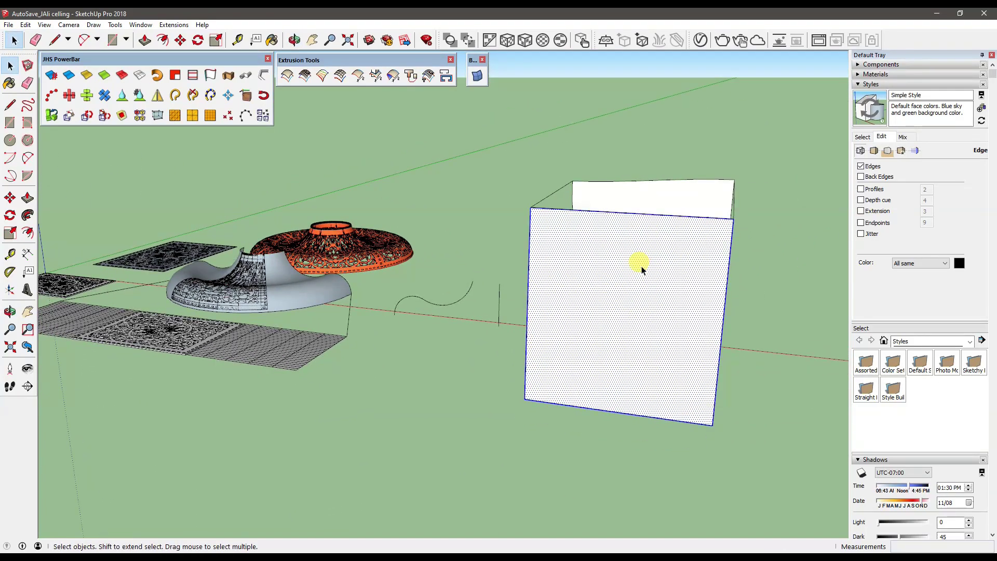
Group the panel's front face on its own.
right_click(642, 269)
left_click(675, 320)
mouse_move(675, 260)
middle_mouse_down()
mouse_move(545, 298)
mouse_move(634, 278)
middle_mouse_up()
mouse_move(478, 294)
middle_mouse_down()
mouse_move(331, 289)
mouse_move(361, 300)
mouse_move(512, 301)
mouse_move(618, 279)
mouse_move(538, 296)
mouse_move(456, 296)
mouse_move(407, 279)
mouse_move(475, 285)
middle_mouse_up()
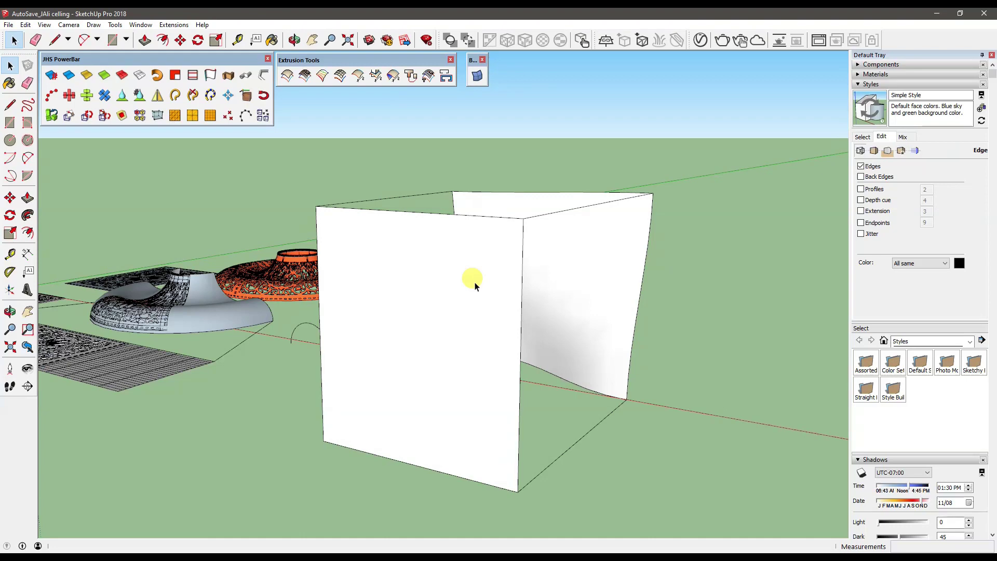
mouse_move(452, 285)
middle_mouse_down()
mouse_move(428, 265)
mouse_move(479, 290)
mouse_move(329, 282)
middle_mouse_up()
Select the warped surface and left wall, then orbit to bring the box front into view.
left_click(617, 265)
left_click(435, 169, "shift")
left_click(258, 287, "shift")
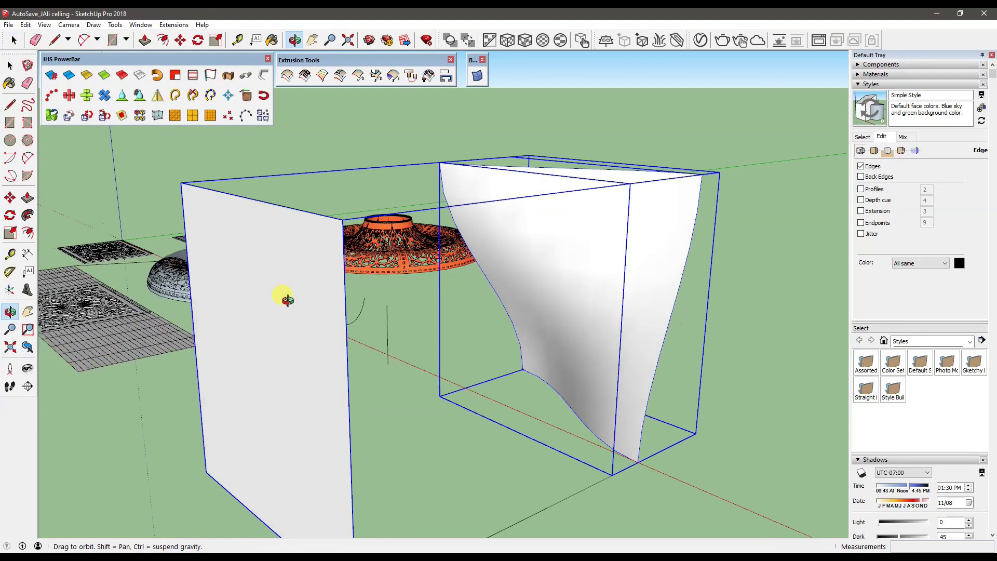
middle_click_drag(283, 296, 443, 176)
mouse_move(618, 359)
middle_mouse_down()
mouse_move(478, 274)
mouse_move(516, 264)
mouse_move(474, 291)
mouse_move(500, 290)
mouse_move(467, 294)
middle_mouse_up()
key("shift+p")
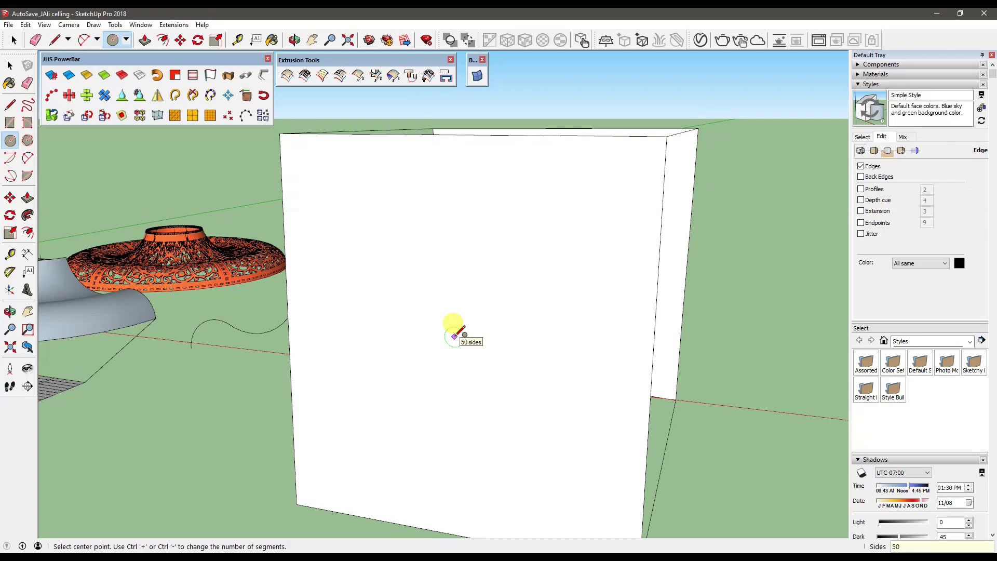
Draw a hexagon face centred on the white panel, after undoing a first circle.
left_click(449, 334)
left_click(515, 215)
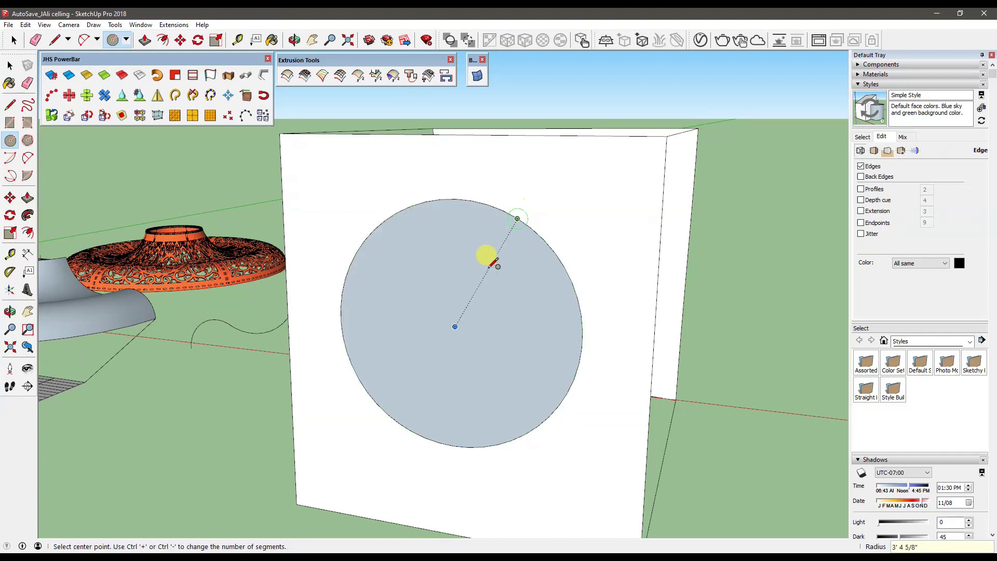
middle_click_drag(489, 268, 501, 257)
key("ctrl+z")
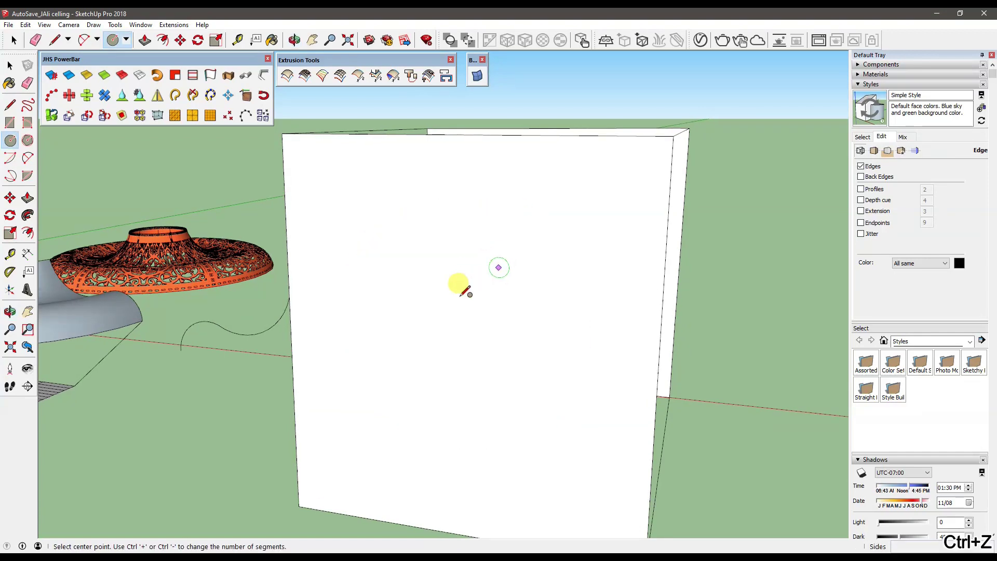
left_click(457, 320)
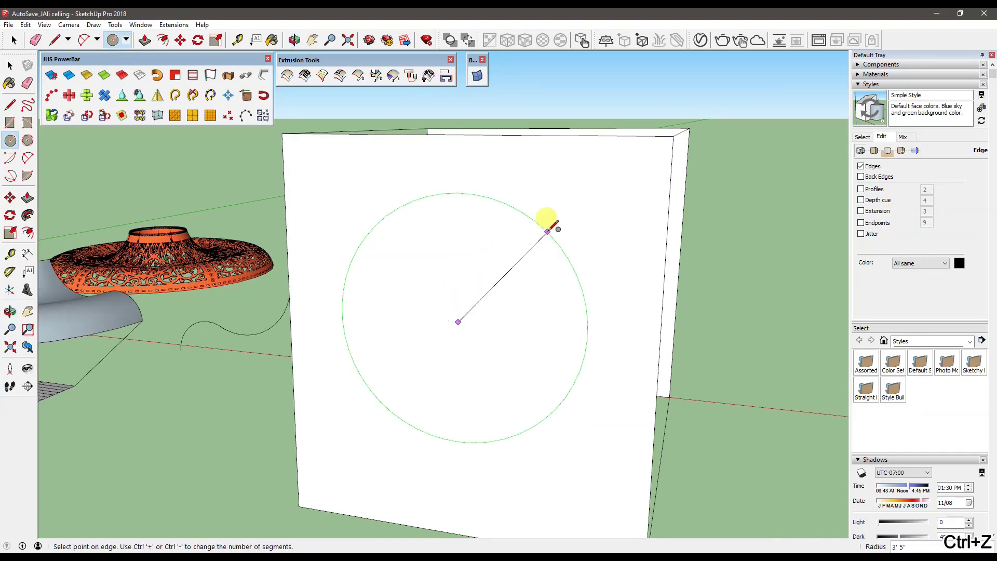
key("Escape")
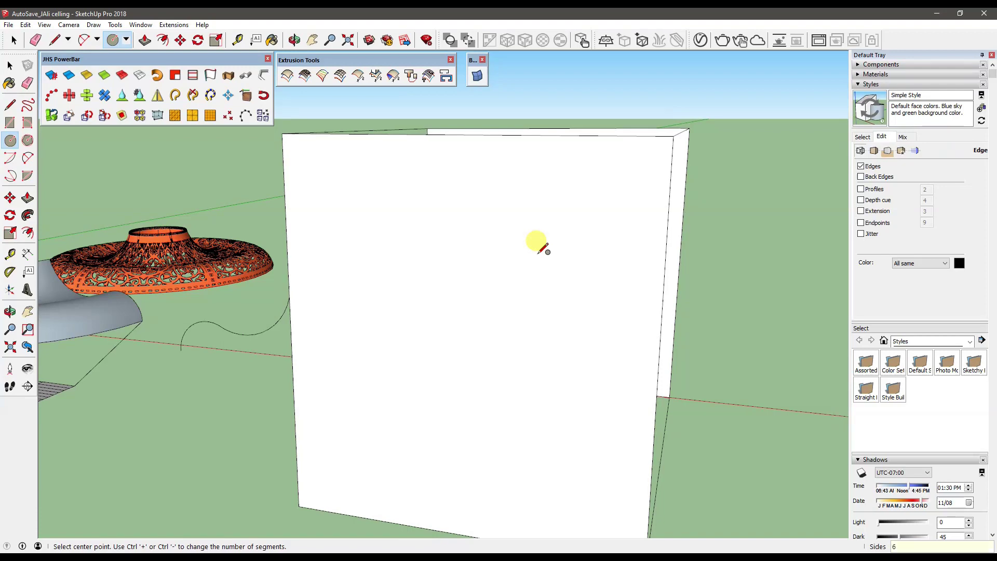
left_click(456, 346)
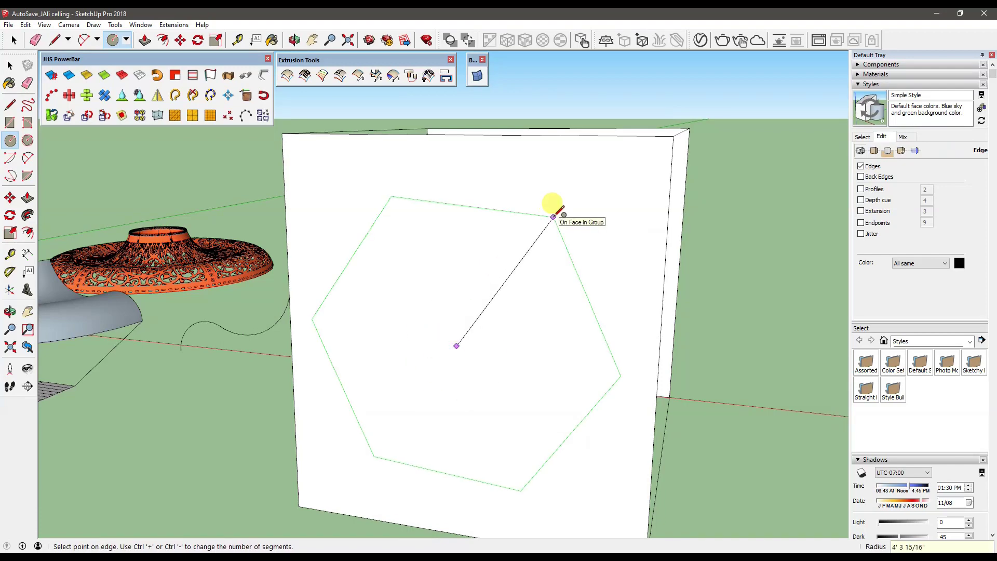
left_click(527, 232)
middle_click_drag(528, 231, 525, 263)
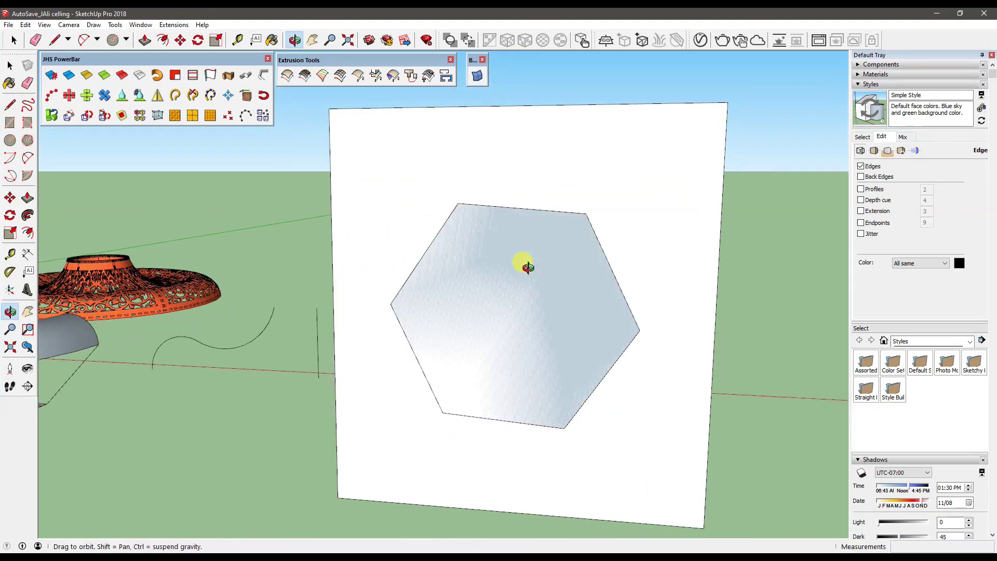
Offset the hexagon's outline inward to create an inner hexagon.
left_click(27, 232)
left_click(415, 292)
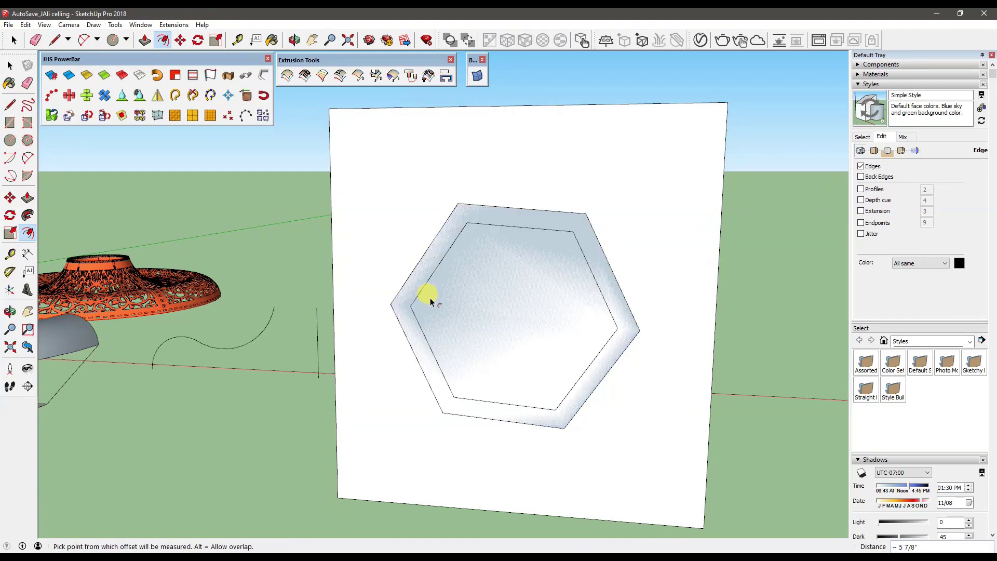
key("ctrl+z")
left_click(413, 282)
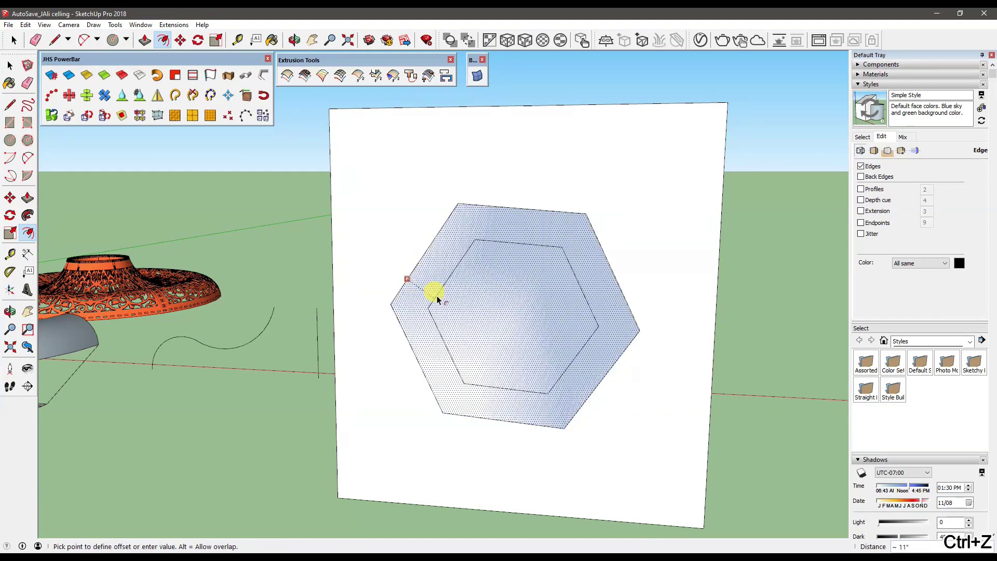
left_click(431, 295)
middle_click_drag(434, 285, 458, 277)
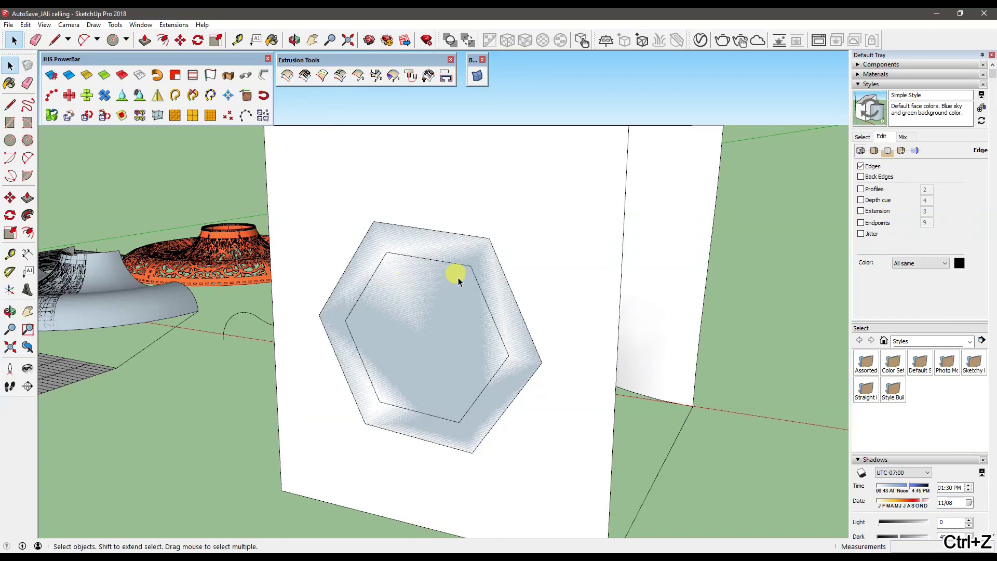
Push/pull the outer ring into a raised frame and delete the inner hexagon face.
key("p")
left_click(474, 268)
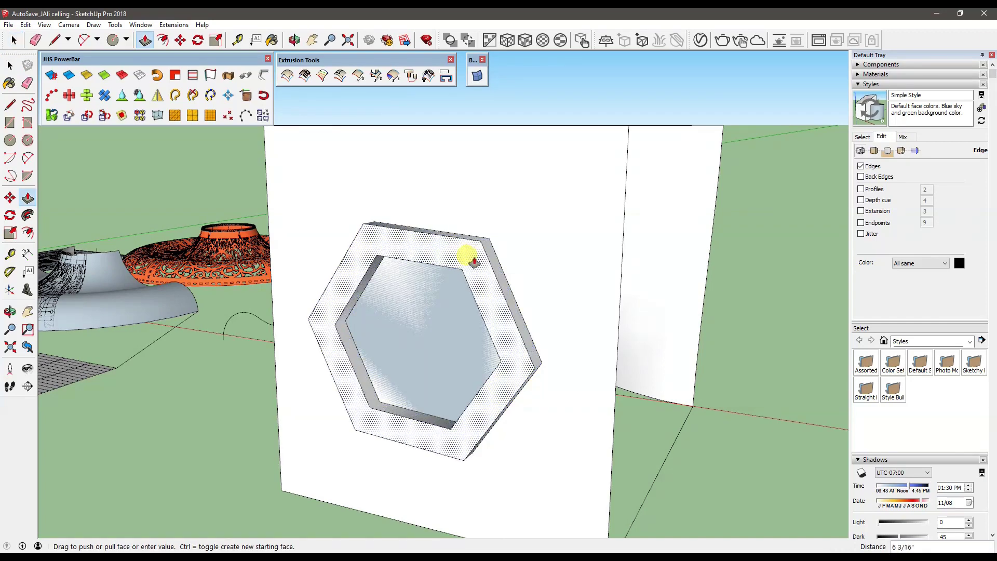
left_click(475, 262)
key("space")
left_click(441, 313)
key("Delete")
triple_click(496, 301)
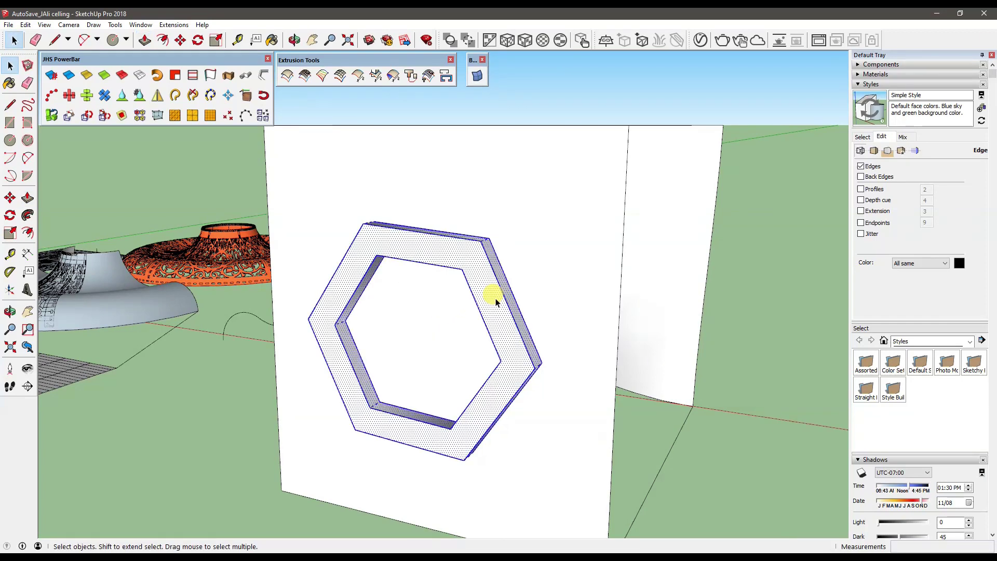
Make the raised hexagonal ring its own group.
right_click(496, 301)
left_click(501, 276)
mouse_move(501, 281)
middle_mouse_down()
mouse_move(393, 287)
mouse_move(400, 312)
middle_mouse_up()
Select the flat panel and the warped surface and combine them into one group.
left_click(457, 278)
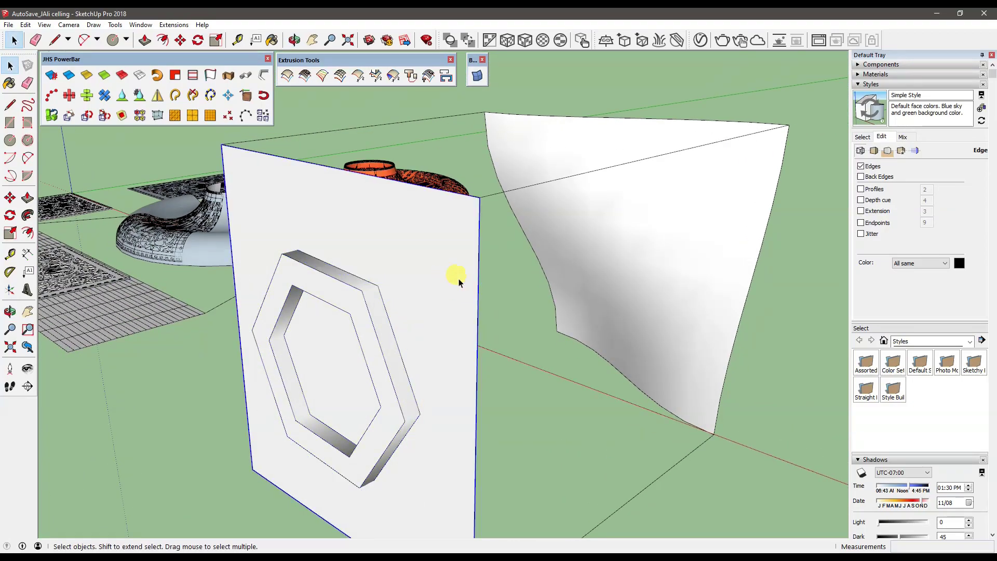
middle_click_drag(436, 257, 390, 284)
scroll(535, 259, "down", 3)
mouse_move(535, 260)
middle_mouse_down()
mouse_move(546, 296)
mouse_move(646, 254)
middle_mouse_up()
left_click(646, 253, "shift")
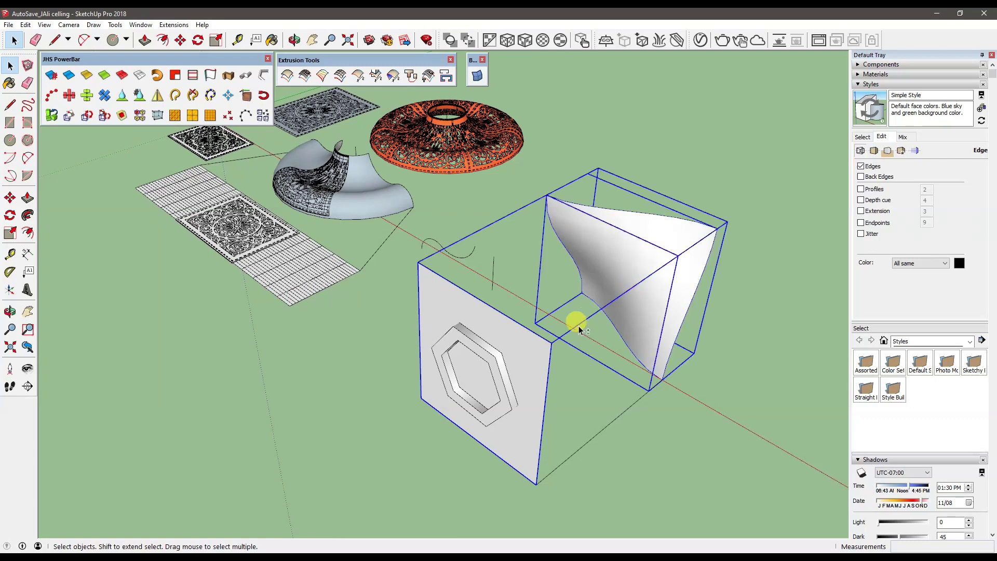
right_click(519, 359)
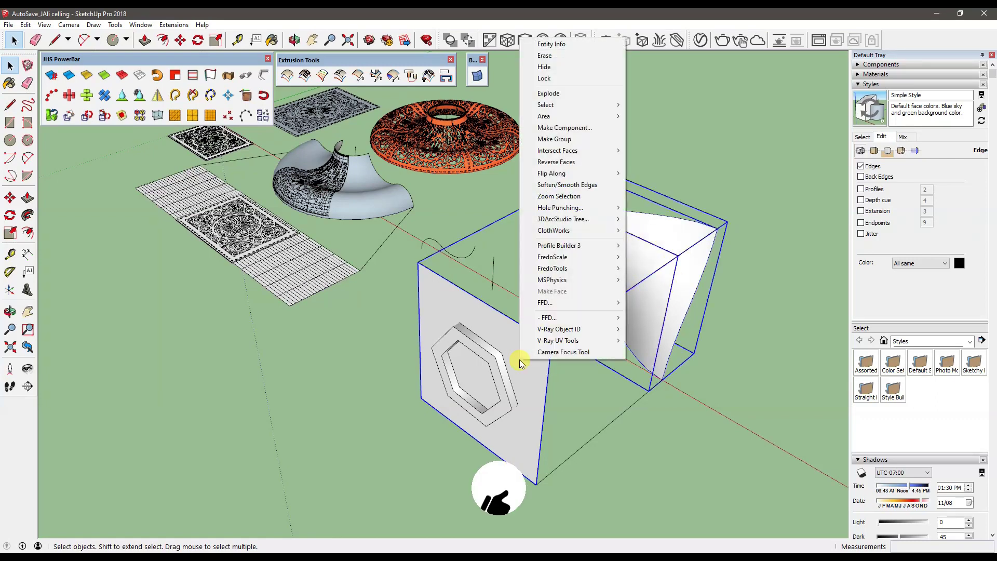
left_click(564, 139)
Select the panel-and-surface group together with the hexagon frame group.
middle_click_drag(562, 251, 570, 258)
scroll(574, 260, "up", 3)
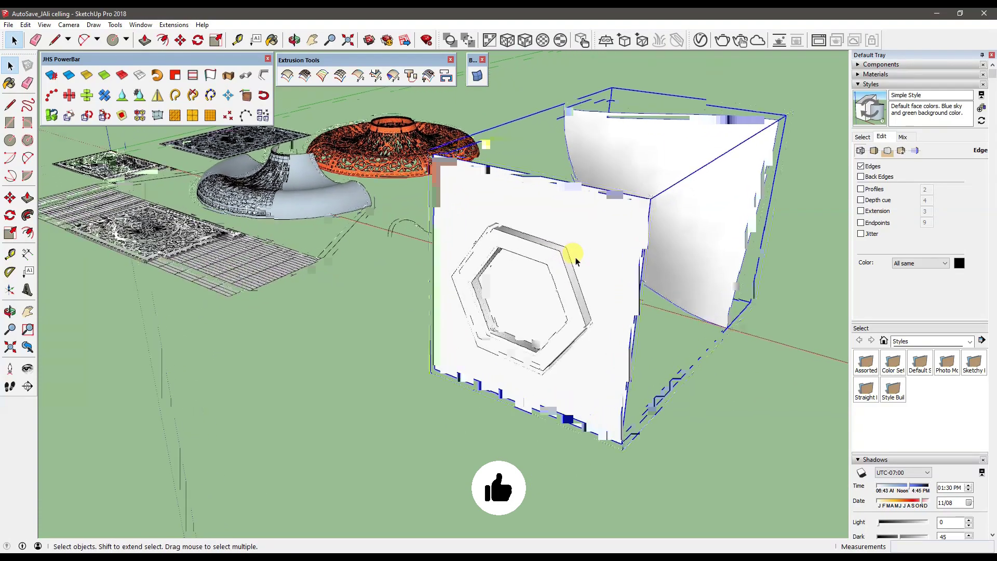
left_click(516, 285)
right_click(494, 291)
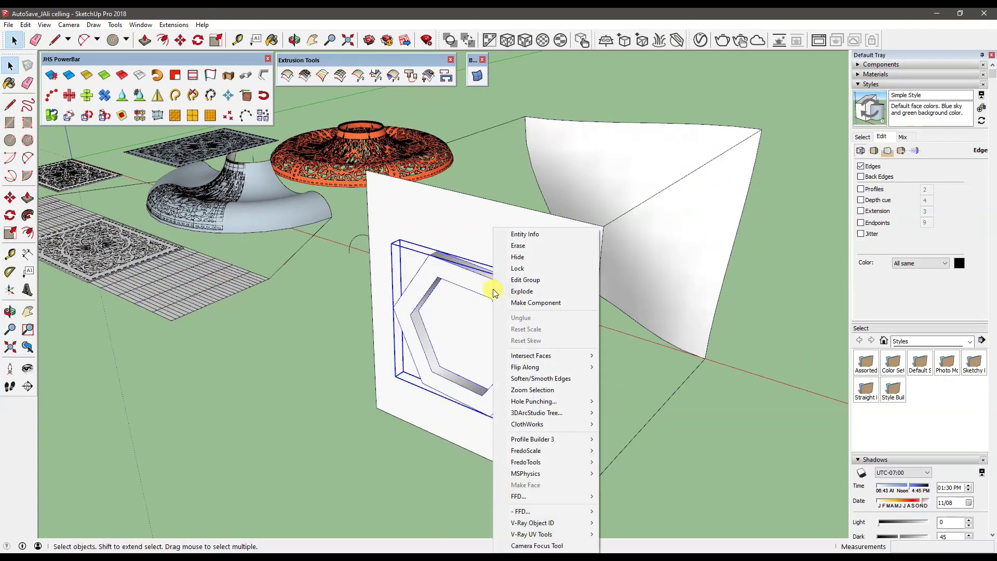
left_click(777, 366)
left_click_drag(723, 311, 719, 434)
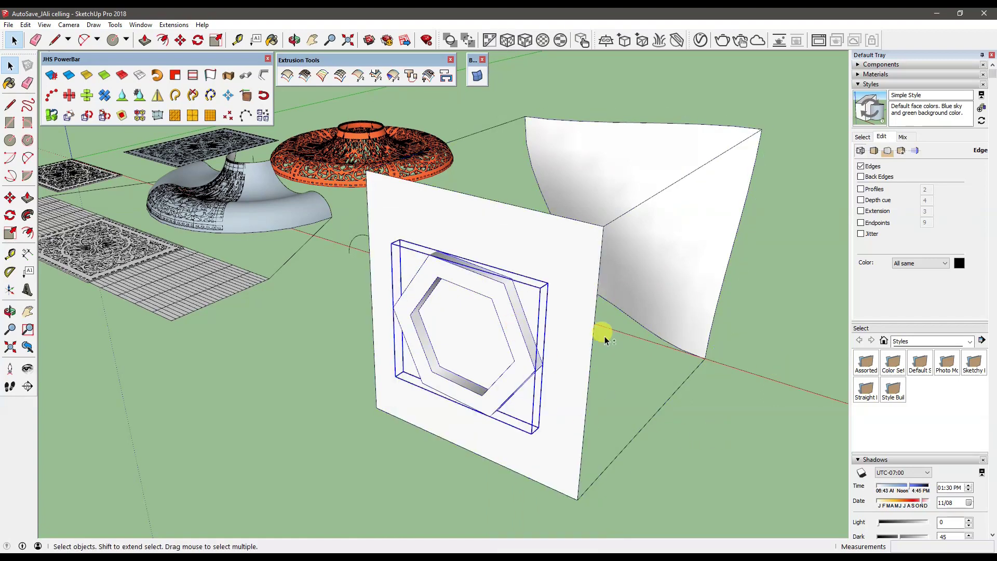
middle_click_drag(605, 335, 567, 356)
left_click(740, 260)
left_click(564, 358)
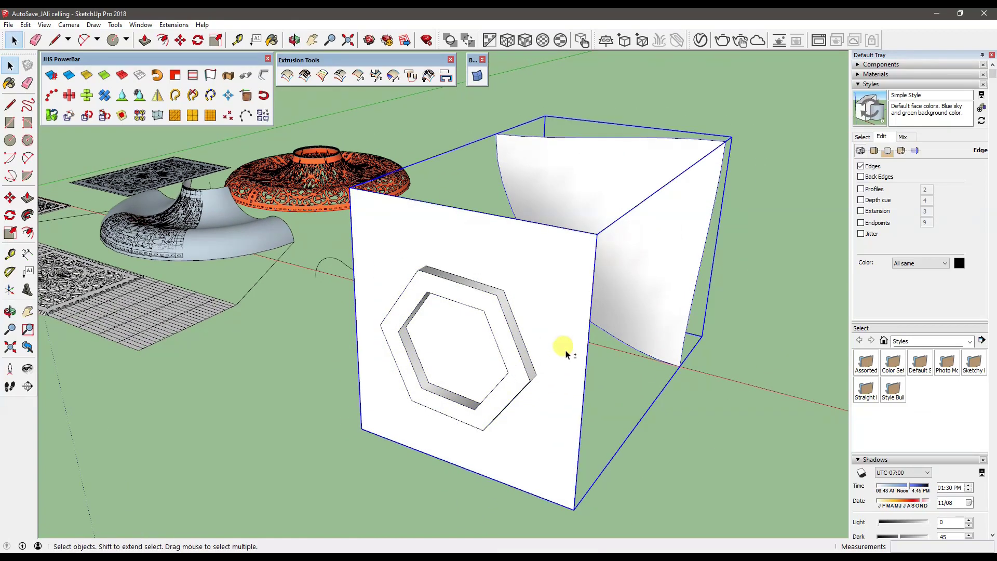
left_click(539, 353)
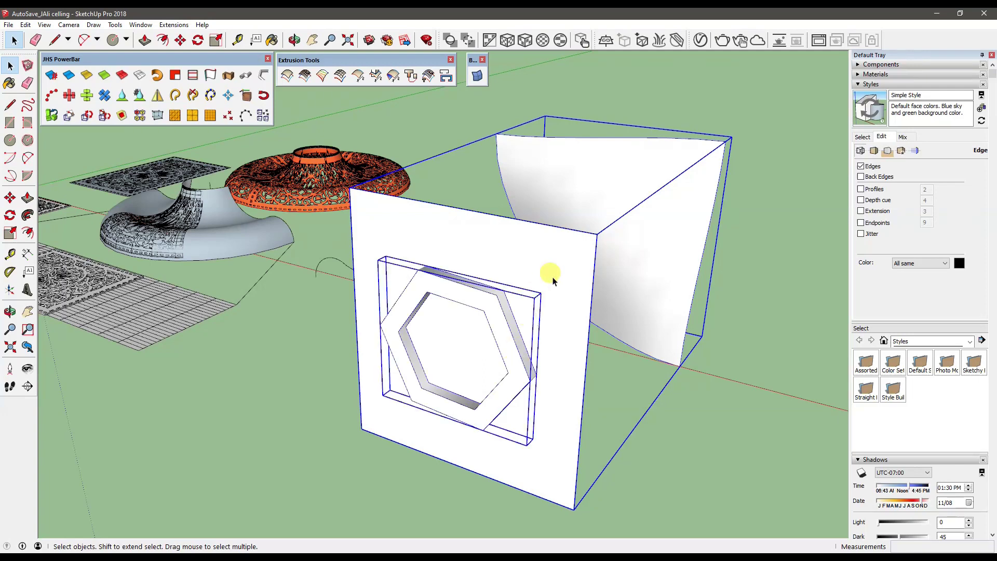
Flowify the hexagonal frame onto the twisted Bezier surface and inspect the warped copy.
left_click(179, 26)
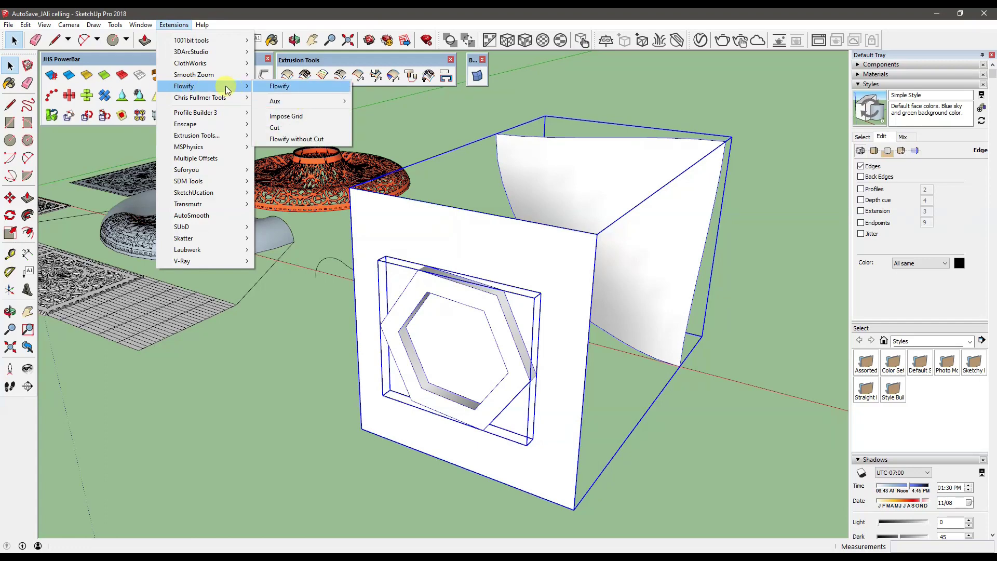
left_click(274, 90)
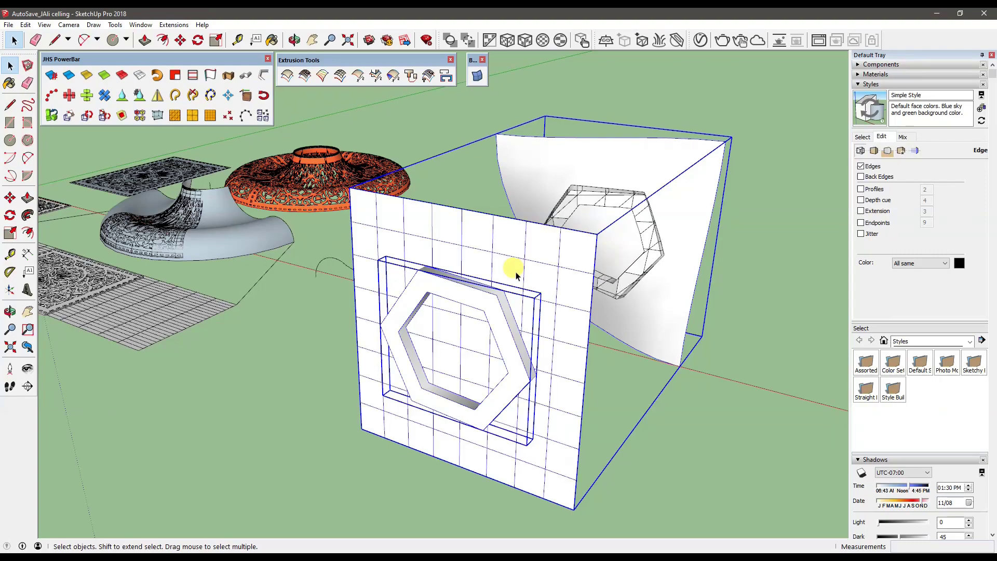
middle_click_drag(670, 203, 483, 227)
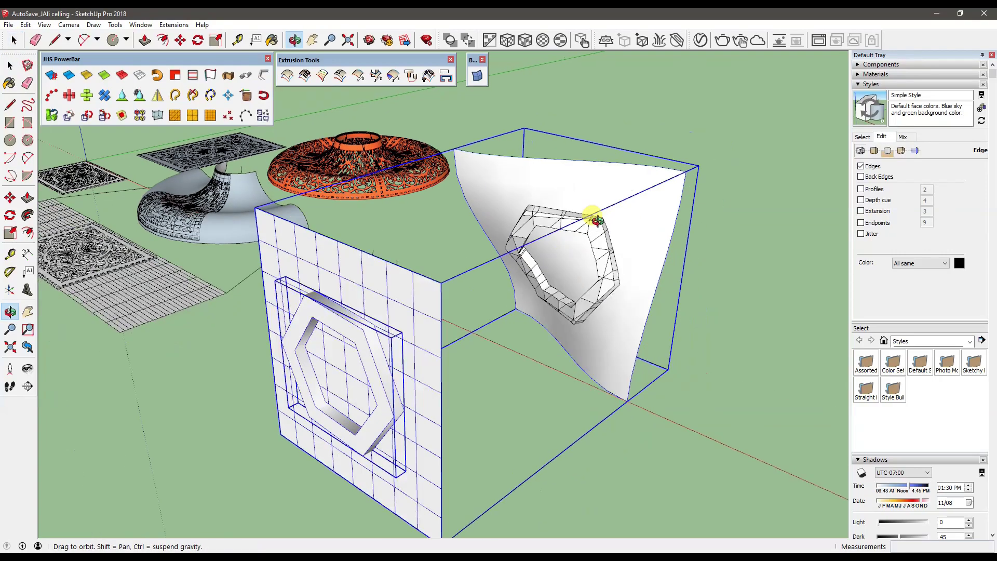
scroll(482, 228, "up", 1)
scroll(463, 263, "up", 2)
scroll(463, 296, "up", 2)
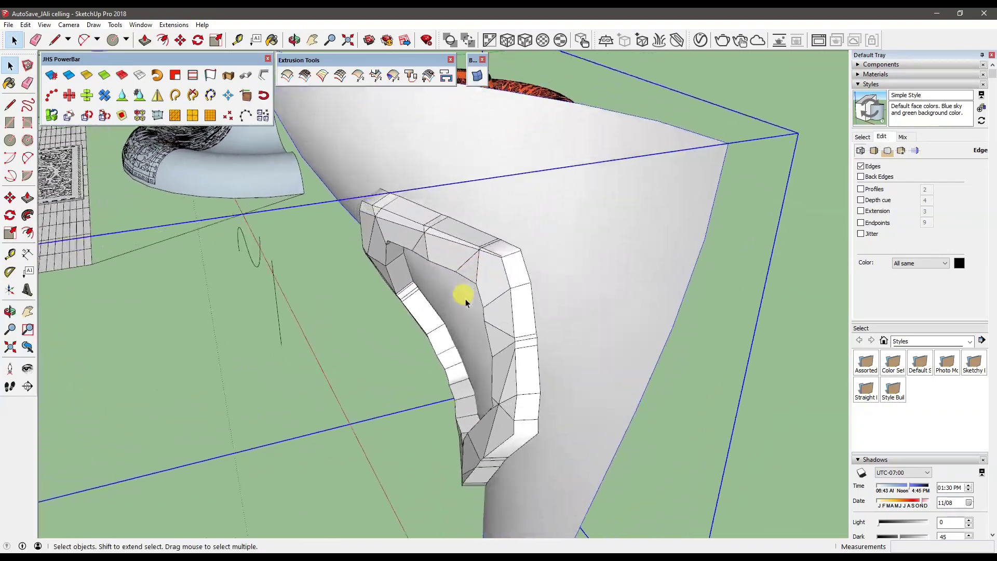
scroll(457, 234, "up", 2)
mouse_move(456, 234)
middle_mouse_down()
mouse_move(452, 294)
mouse_move(512, 231)
mouse_move(572, 201)
mouse_move(594, 201)
mouse_move(528, 251)
mouse_move(483, 267)
mouse_move(616, 236)
mouse_move(696, 245)
mouse_move(568, 312)
mouse_move(423, 283)
middle_mouse_up()
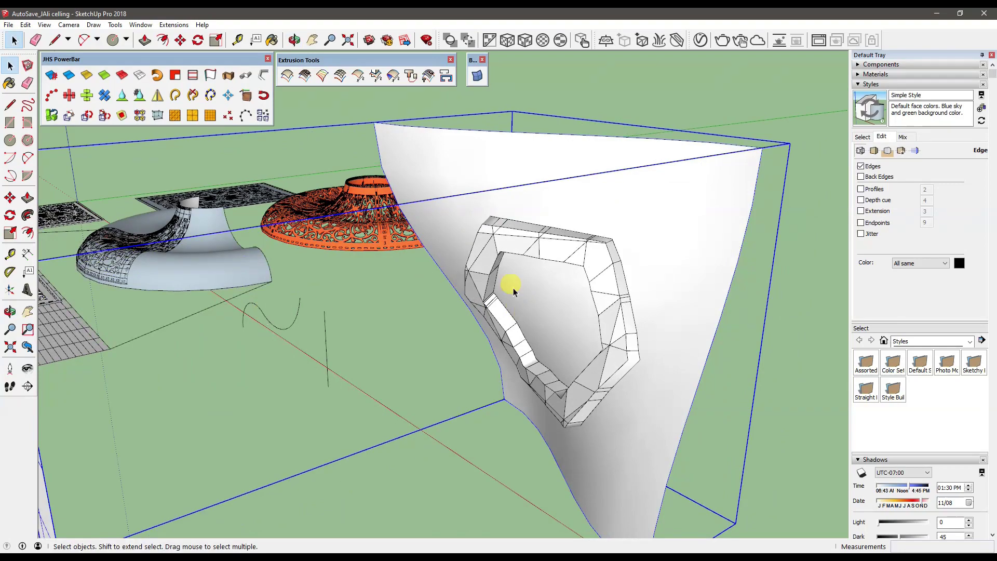
mouse_move(540, 278)
middle_mouse_down()
mouse_move(534, 272)
mouse_move(568, 229)
mouse_move(538, 226)
middle_mouse_up()
left_click(568, 229)
Select all geometry inside the warped frame group and soften it with AMS Smooth Run.
double_click(538, 226)
left_click(538, 226)
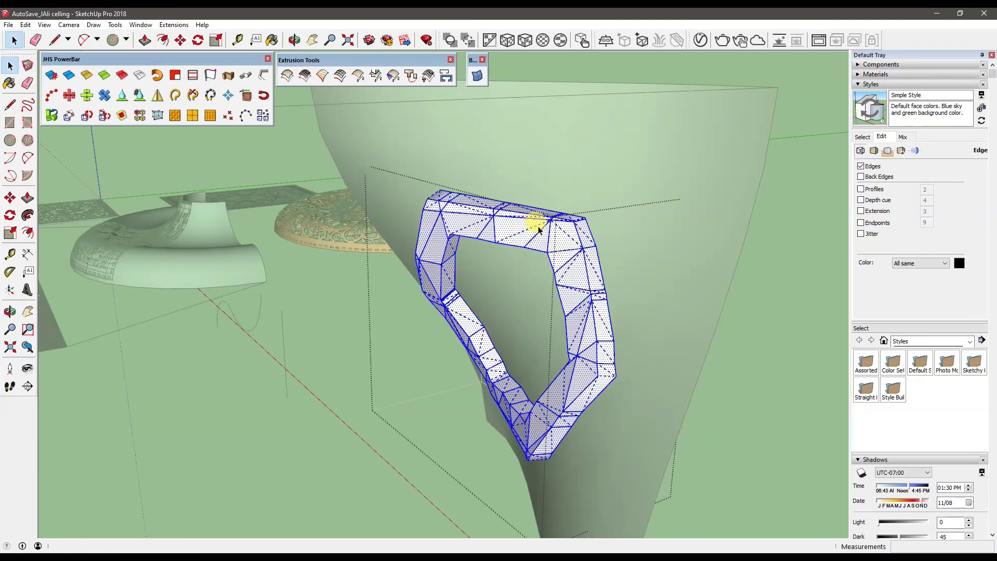
key("Escape")
key("ctrl+a")
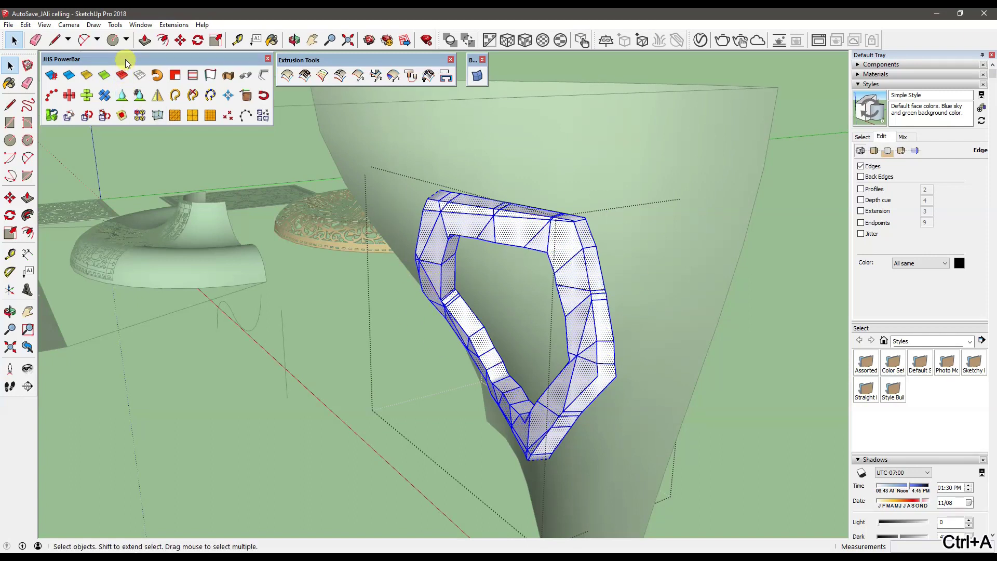
left_click_drag(126, 59, 126, 63)
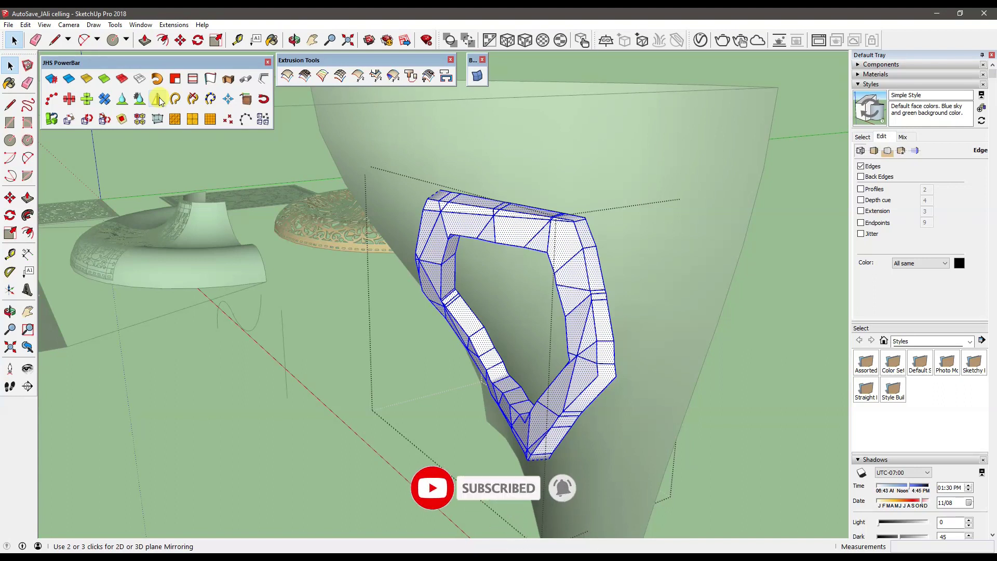
left_click_drag(97, 62, 100, 62)
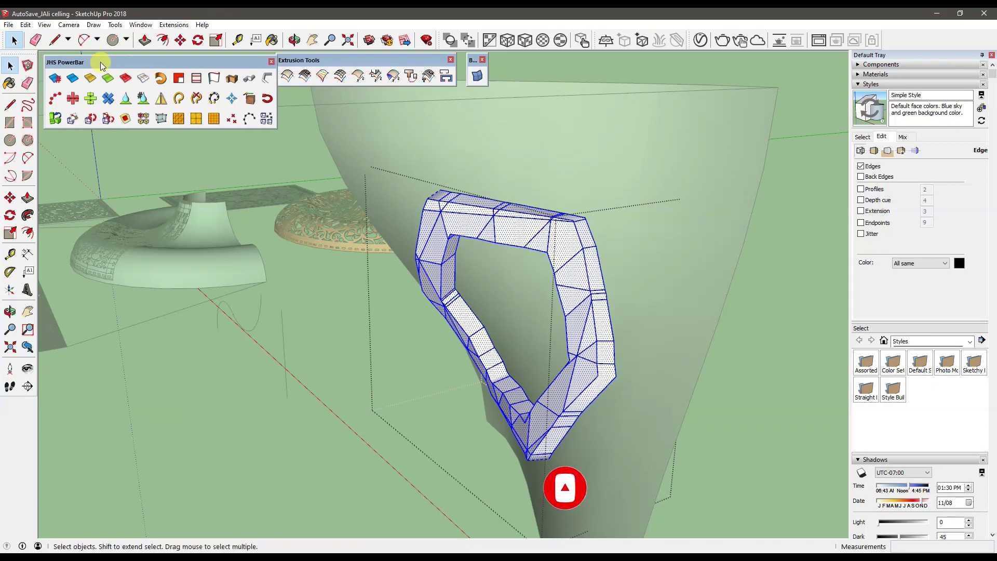
left_click(77, 79)
mouse_move(795, 310)
middle_mouse_down()
mouse_move(695, 254)
mouse_move(552, 301)
middle_mouse_up()
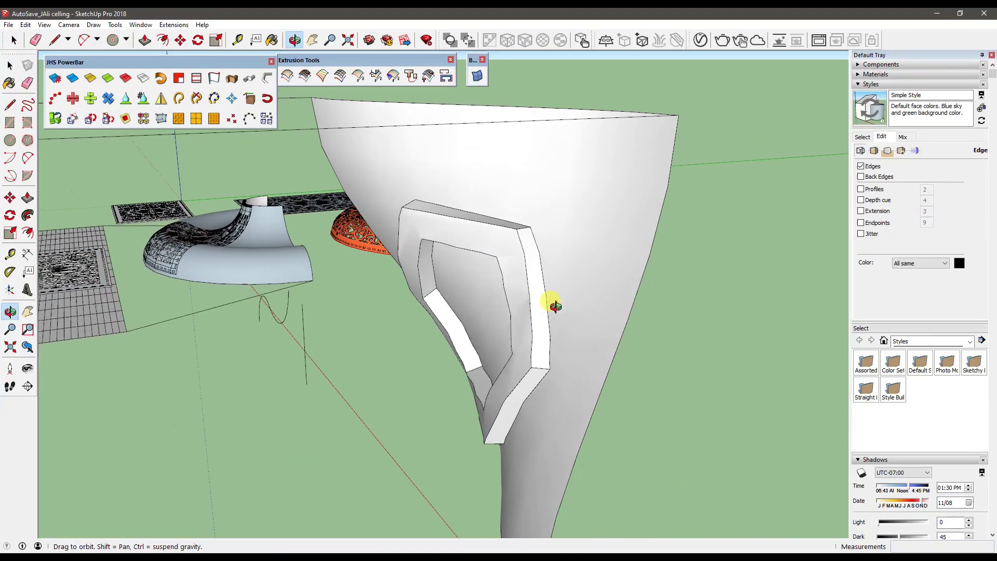
middle_click_drag(476, 280, 541, 283)
left_click(603, 258)
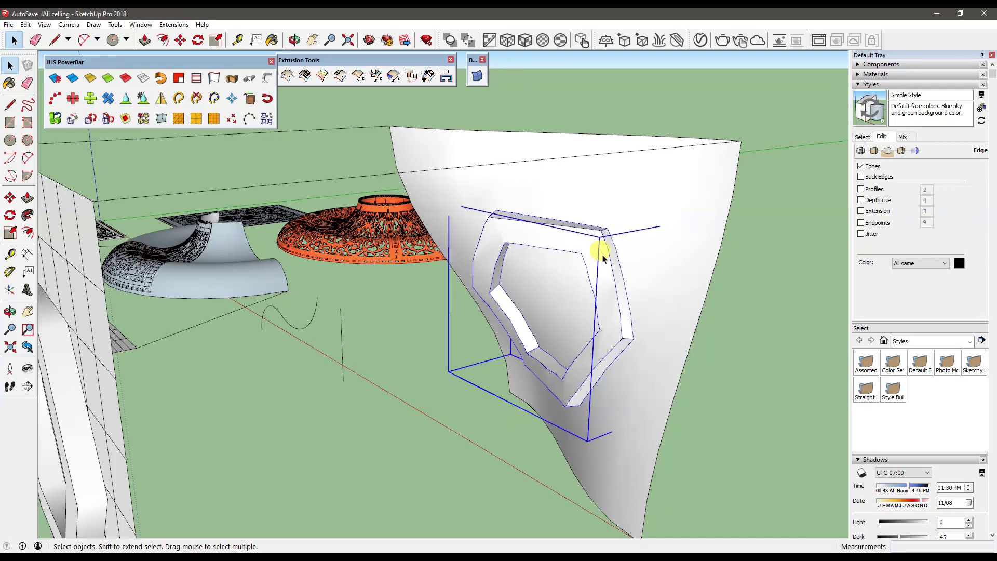
Paint the warped hexagonal frame orange with Color B04, then zoom out over the scene.
key("b")
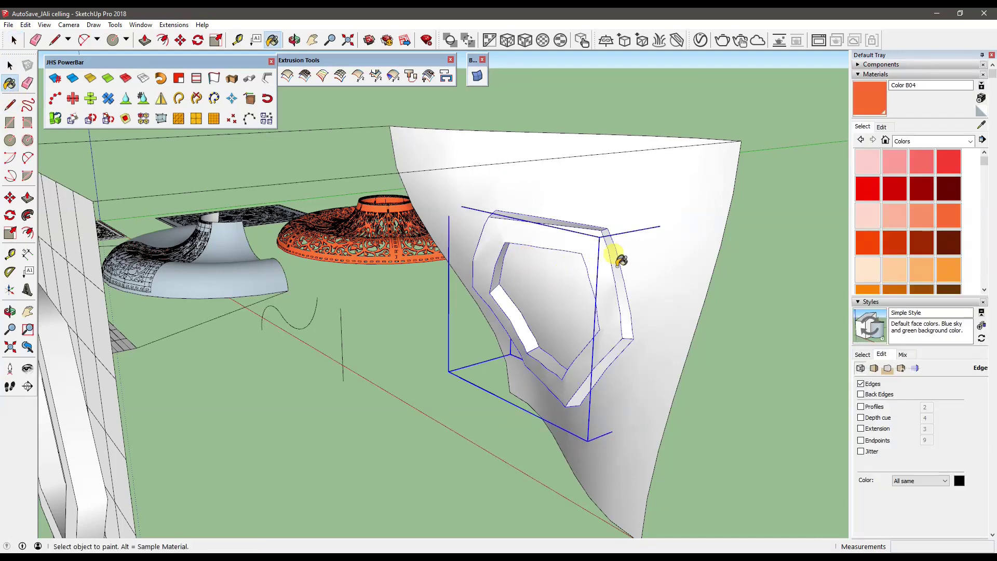
left_click(596, 262)
mouse_move(803, 303)
middle_mouse_down()
mouse_move(606, 270)
mouse_move(485, 327)
mouse_move(556, 296)
mouse_move(590, 311)
mouse_move(509, 397)
mouse_move(591, 392)
mouse_move(772, 307)
mouse_move(574, 312)
mouse_move(534, 351)
middle_mouse_up()
scroll(578, 256, "down", 3)
mouse_move(504, 309)
middle_mouse_down()
mouse_move(412, 367)
mouse_move(461, 368)
mouse_move(645, 329)
mouse_move(634, 383)
mouse_move(620, 295)
mouse_move(609, 321)
mouse_move(509, 272)
middle_mouse_up()
scroll(351, 378, "up", 2)
scroll(360, 352, "up", 2)
scroll(679, 382, "up", 2)
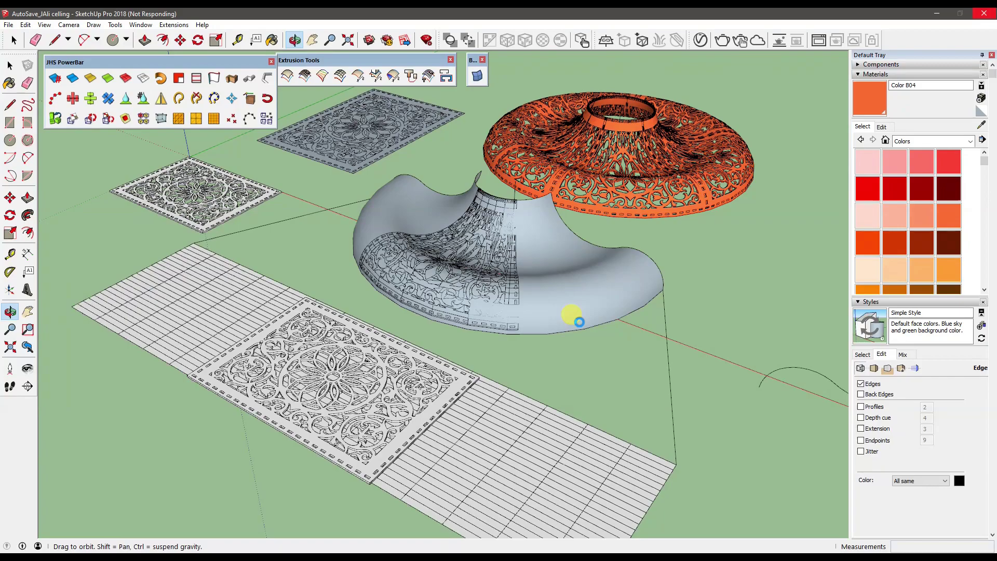
scroll(579, 318, "up", 3)
Select the wavy profile curve next to the upright line on the red axis.
mouse_move(586, 294)
middle_mouse_down()
mouse_move(750, 366)
mouse_move(516, 296)
mouse_move(528, 307)
mouse_move(509, 302)
mouse_move(534, 298)
middle_mouse_up()
left_click_drag(501, 253, 499, 254)
mouse_move(498, 253)
middle_mouse_down()
mouse_move(584, 268)
mouse_move(545, 256)
middle_mouse_up()
left_click(583, 267)
left_click(28, 160)
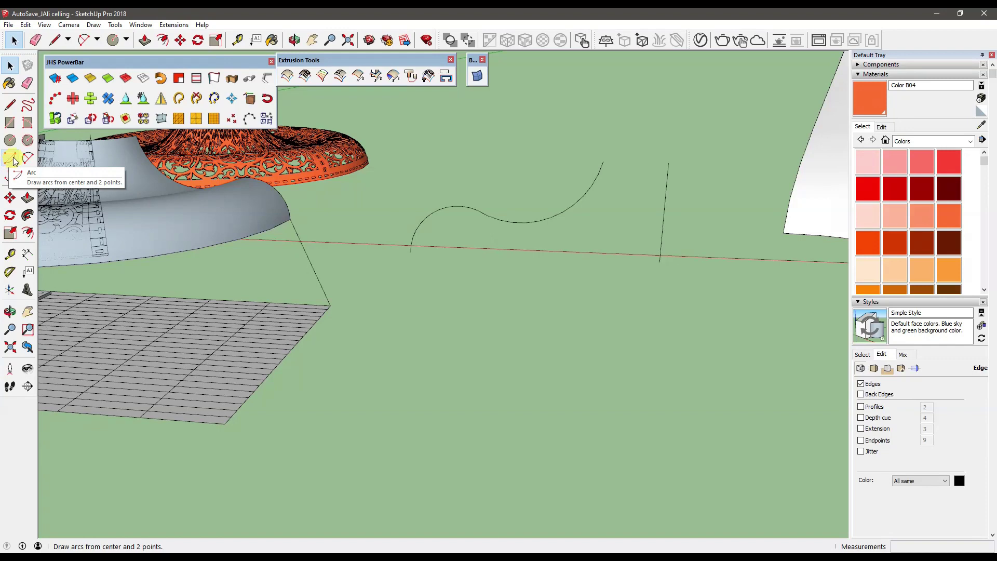
left_click(416, 253)
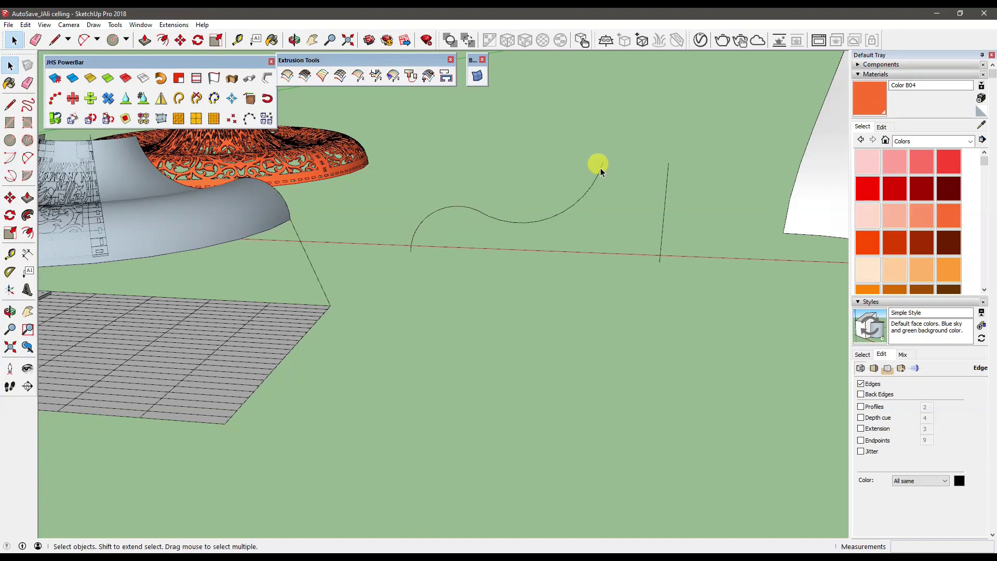
mouse_move(634, 177)
middle_mouse_down("shift")
mouse_move(564, 197)
mouse_move(548, 188)
mouse_move(494, 218)
mouse_move(499, 263)
middle_mouse_up("shift")
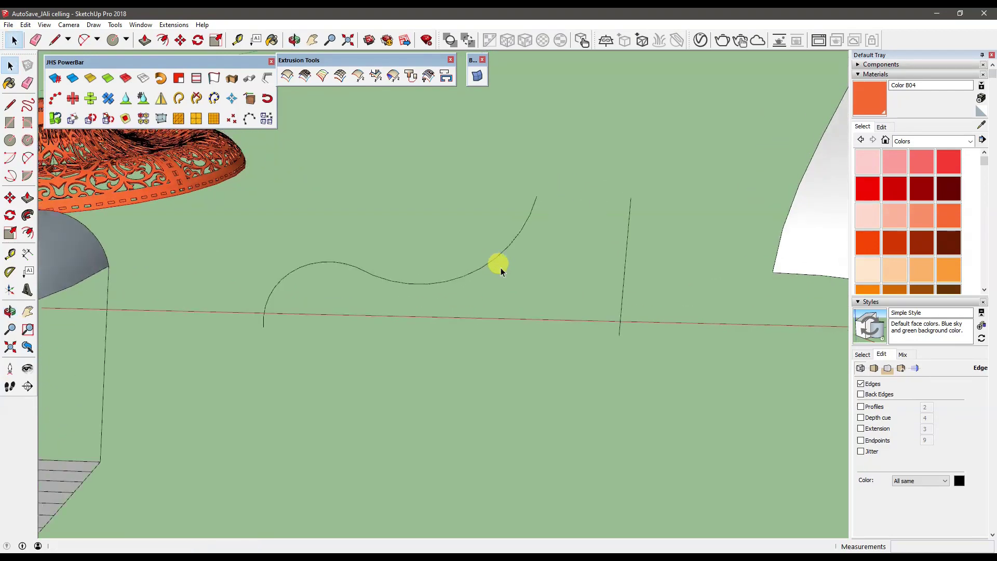
left_click(503, 240)
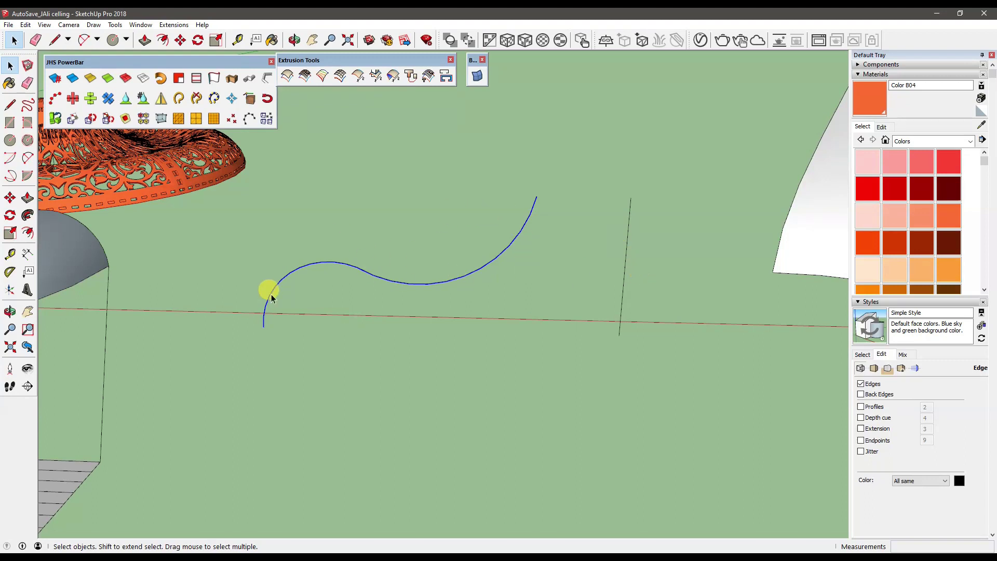
mouse_move(378, 61)
left_mouse_down()
mouse_move(368, 69)
mouse_move(400, 66)
left_mouse_up()
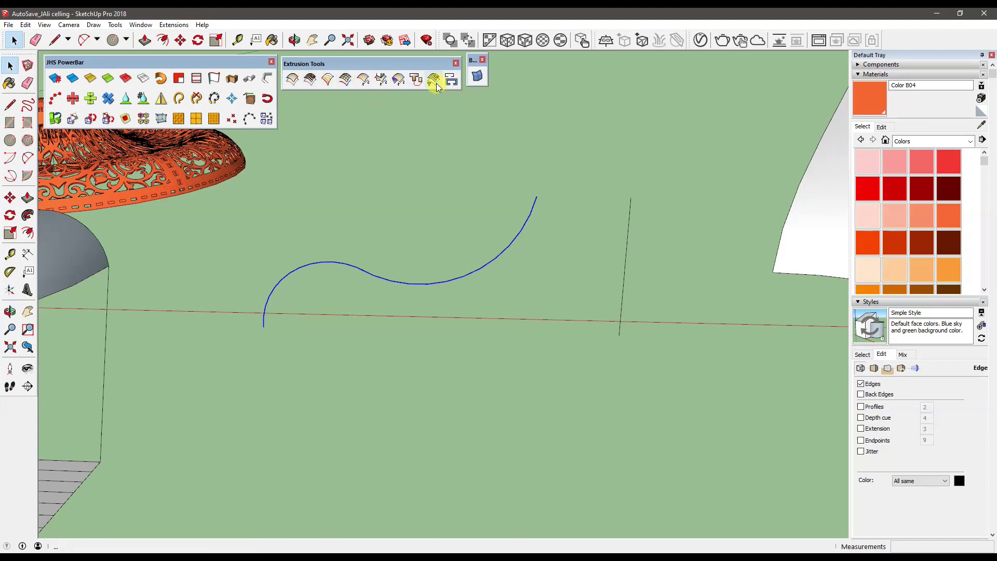
left_click(397, 80)
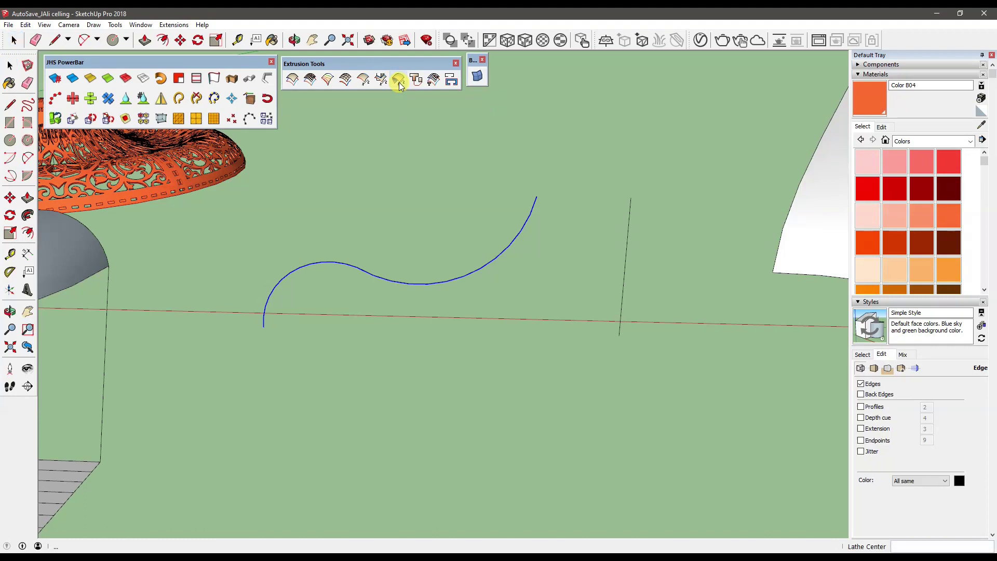
left_click(619, 335)
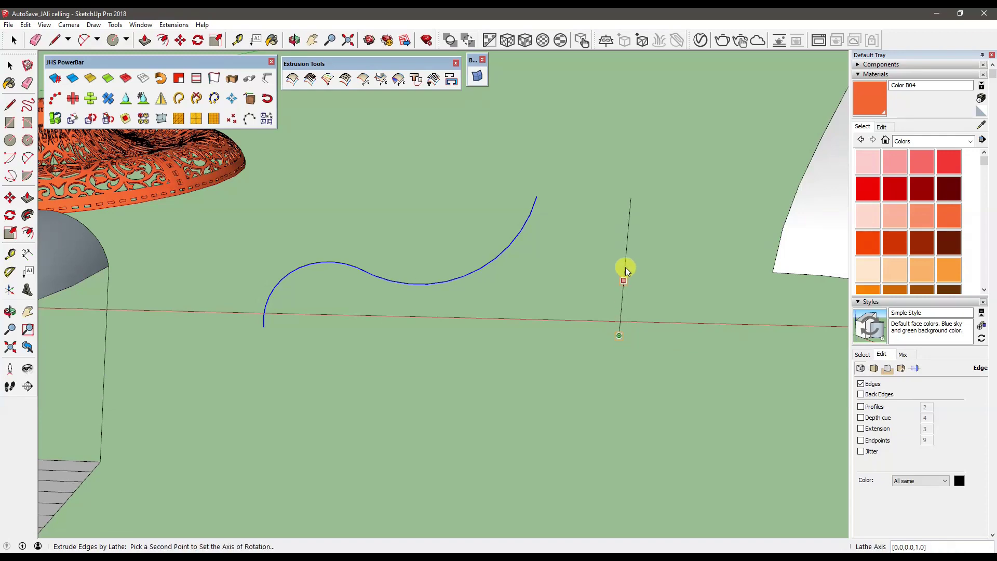
left_click(631, 200)
mouse_move(637, 254)
middle_mouse_down()
mouse_move(640, 263)
mouse_move(357, 263)
middle_mouse_up()
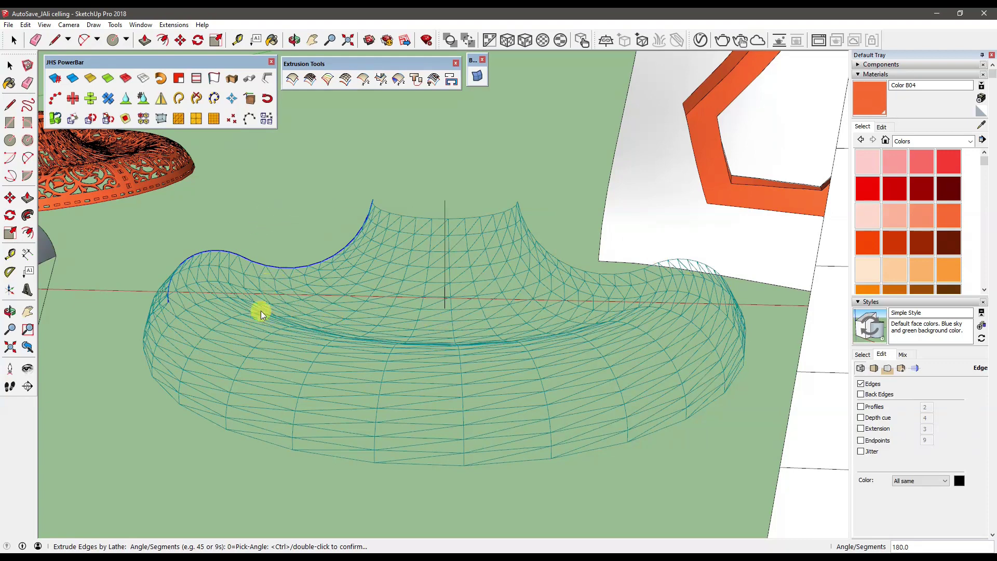
key("space")
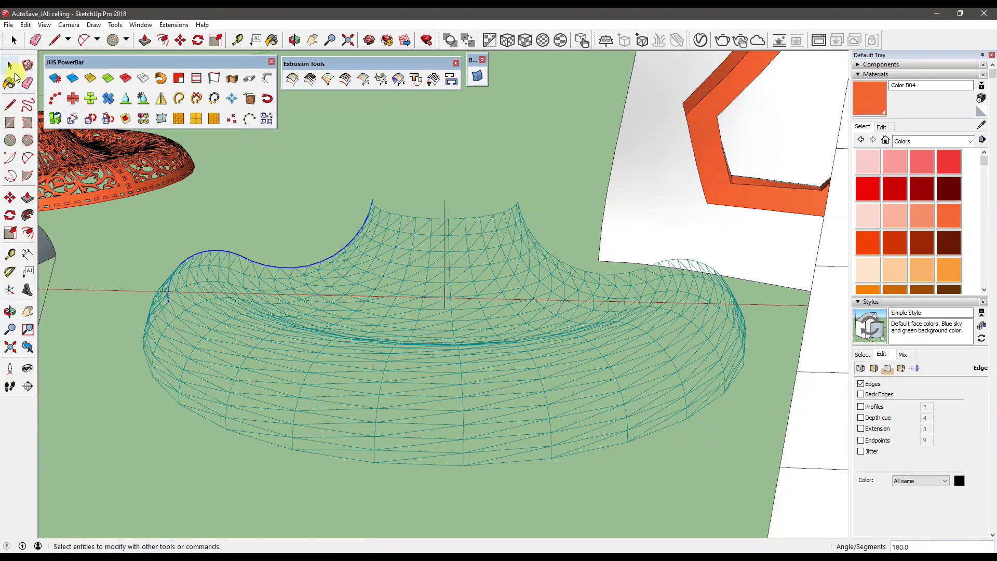
left_click(362, 182)
middle_click_drag(363, 182, 363, 253)
scroll(363, 253, "down", 5)
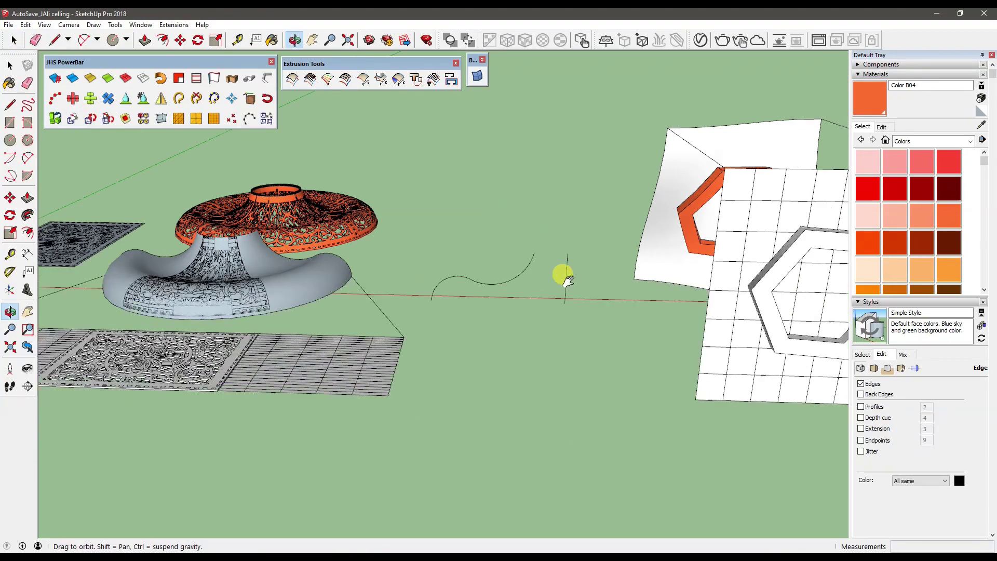
scroll(562, 273, "down", 2)
left_click(403, 315)
middle_click_drag(402, 316, 725, 268)
left_click(728, 269)
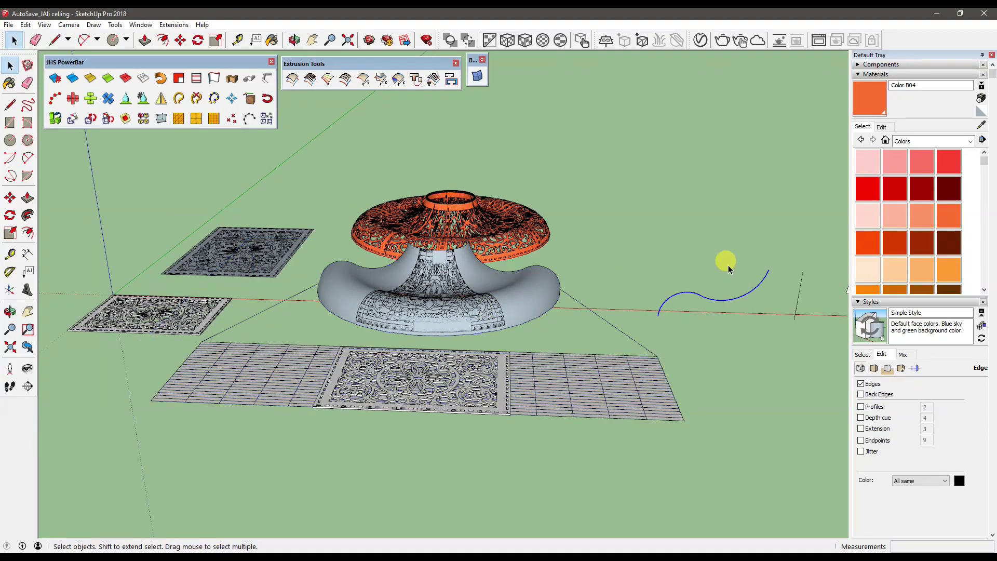
left_click(772, 323)
scroll(396, 389, "up", 2)
scroll(472, 325, "up", 3)
scroll(470, 317, "up", 2)
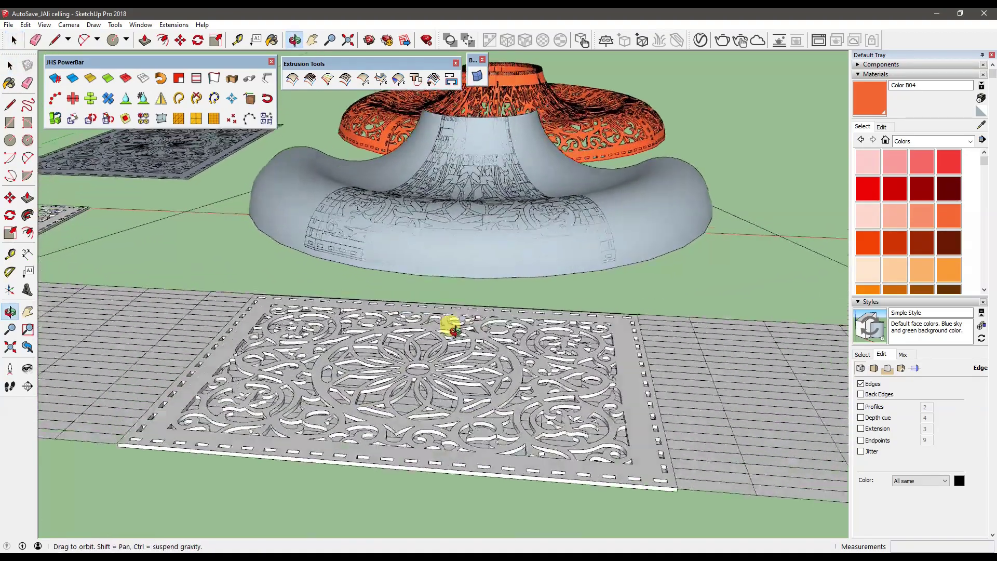
Zoom in and open the warped hexagon panel group to inspect it.
scroll(407, 341, "up", 2)
scroll(447, 305, "up", 2)
scroll(497, 277, "up", 2)
mouse_move(574, 207)
middle_mouse_down()
mouse_move(381, 200)
mouse_move(293, 238)
mouse_move(545, 272)
mouse_move(454, 244)
mouse_move(482, 260)
mouse_move(307, 230)
mouse_move(530, 198)
mouse_move(478, 213)
mouse_move(303, 316)
mouse_move(389, 205)
middle_mouse_up()
left_click(385, 207)
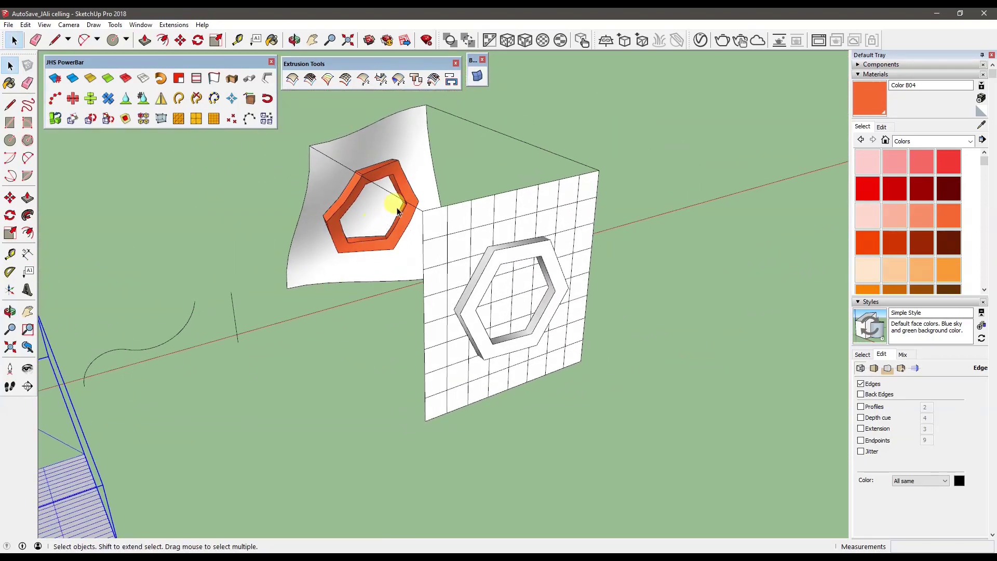
left_click(496, 134)
double_click(496, 134)
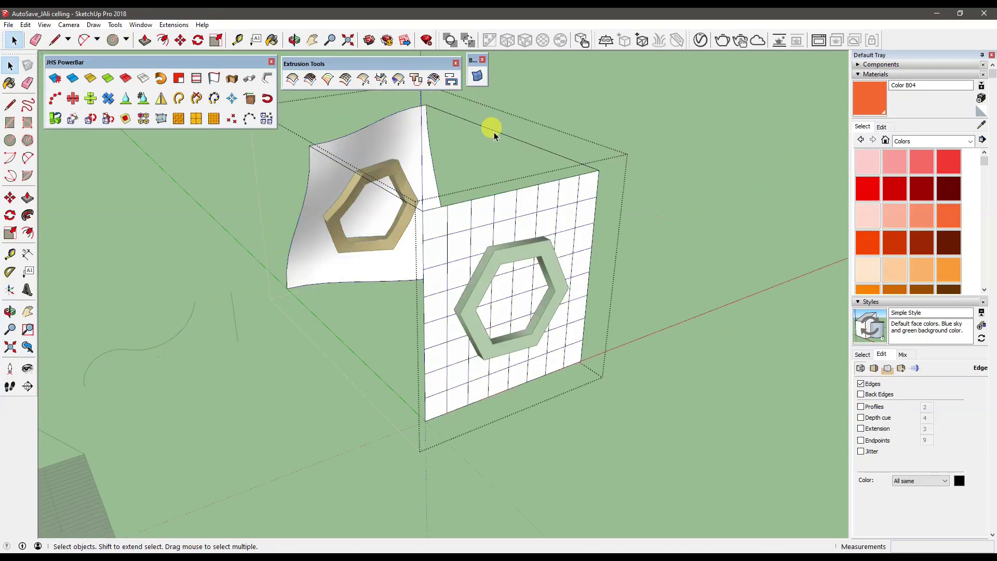
left_click(367, 351)
Open the lamp group and inspect it from eye-level and higher angles.
middle_click_drag(229, 374, 540, 368)
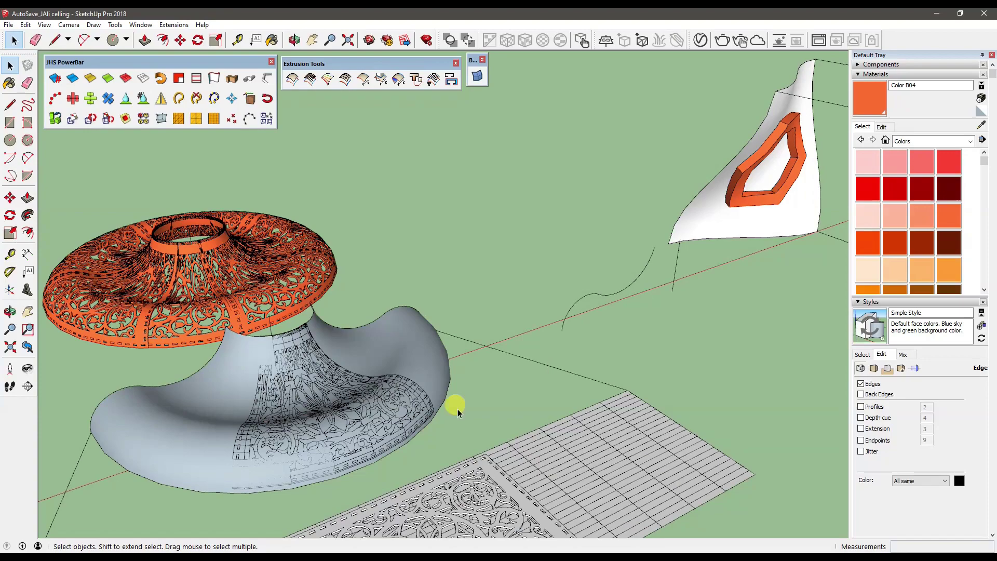
mouse_move(356, 445)
middle_mouse_down()
mouse_move(485, 349)
mouse_move(456, 373)
mouse_move(464, 371)
middle_mouse_up()
double_click(173, 308)
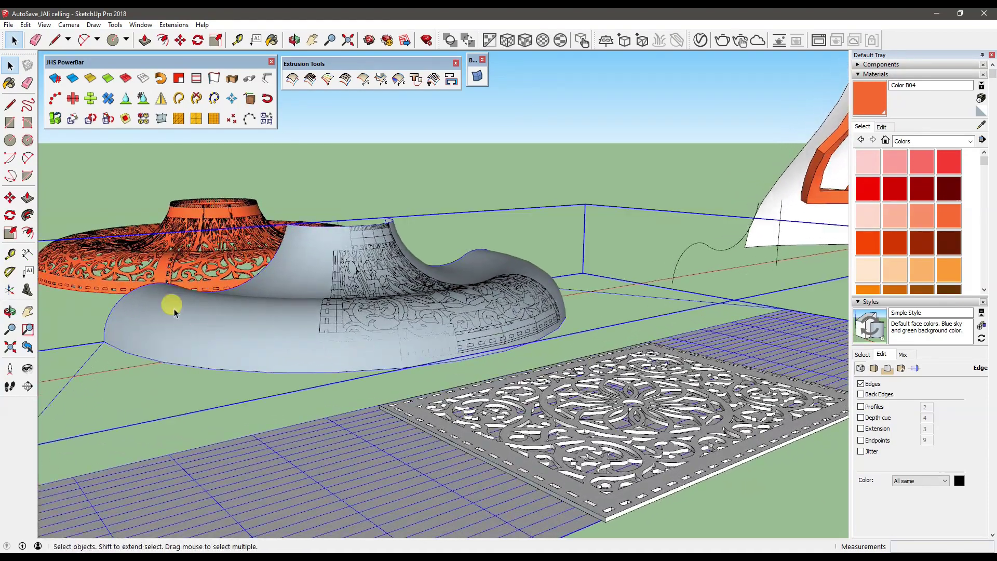
middle_click_drag(429, 361, 271, 351)
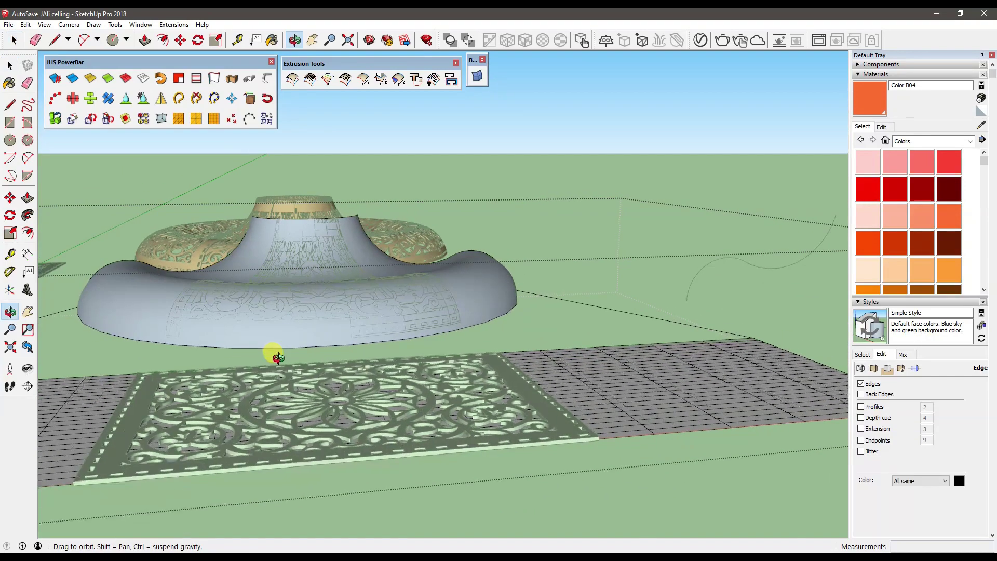
middle_click_drag(178, 369, 156, 319)
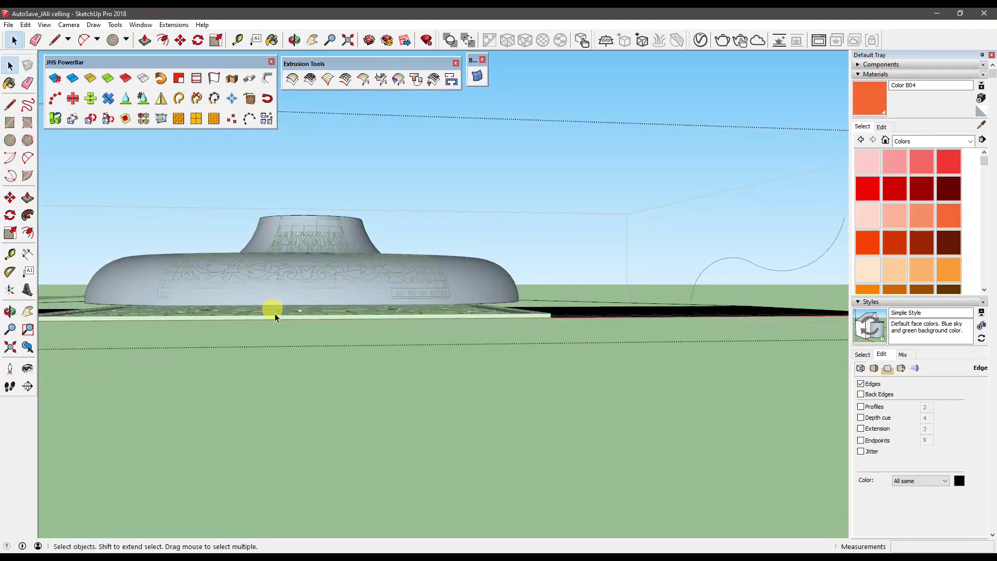
mouse_move(213, 317)
middle_mouse_down()
mouse_move(234, 356)
mouse_move(291, 293)
middle_mouse_up()
left_click(482, 258)
middle_click_drag(482, 258, 467, 249)
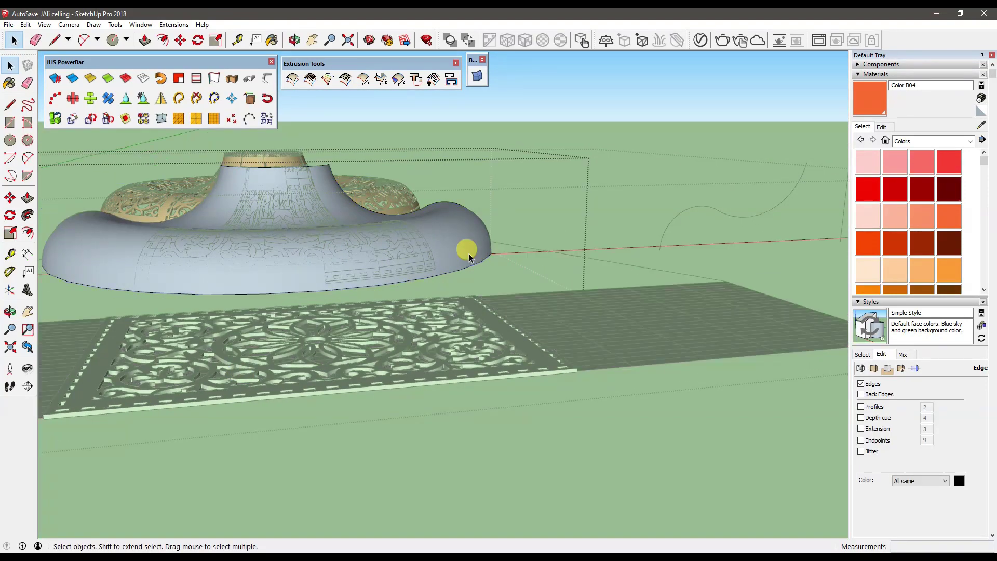
mouse_move(163, 291)
middle_mouse_down()
mouse_move(227, 316)
mouse_move(208, 283)
mouse_move(413, 356)
mouse_move(739, 325)
mouse_move(592, 351)
mouse_move(352, 264)
middle_mouse_up()
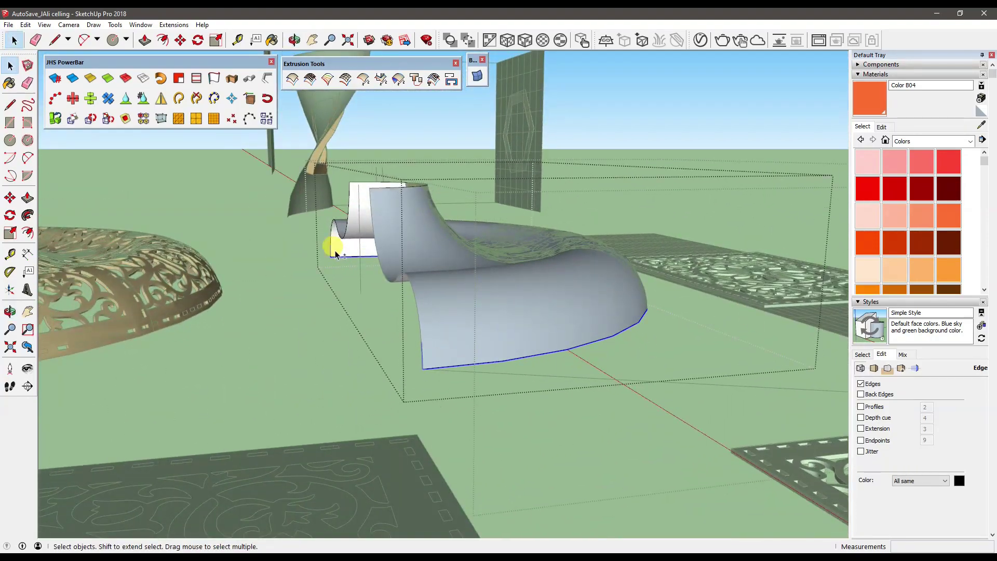
Open the wavy surface group and window-select only its bottom edge loop.
left_click_drag(335, 254, 307, 236)
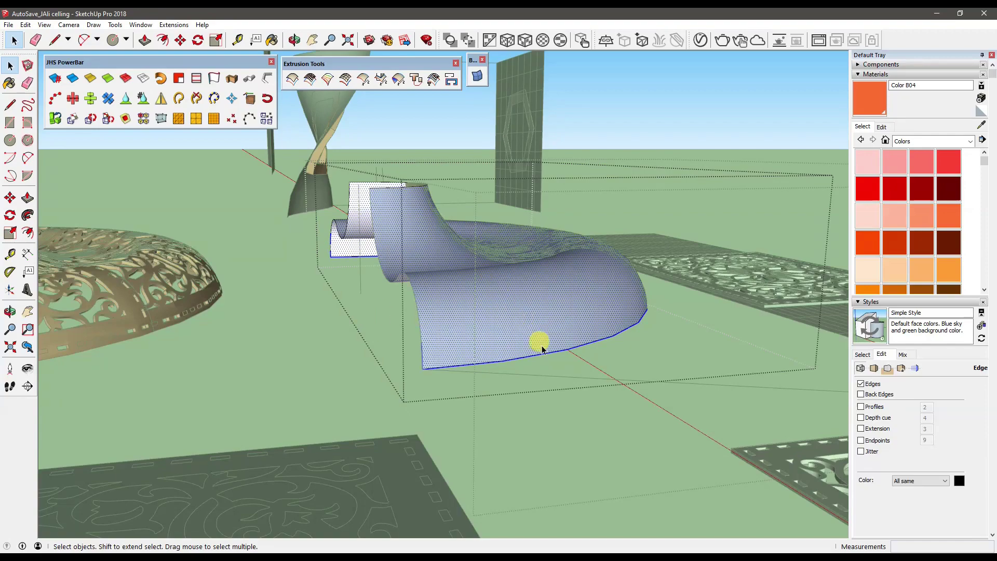
left_click(586, 395)
mouse_move(625, 313)
middle_mouse_down()
mouse_move(556, 279)
mouse_move(550, 256)
middle_mouse_up()
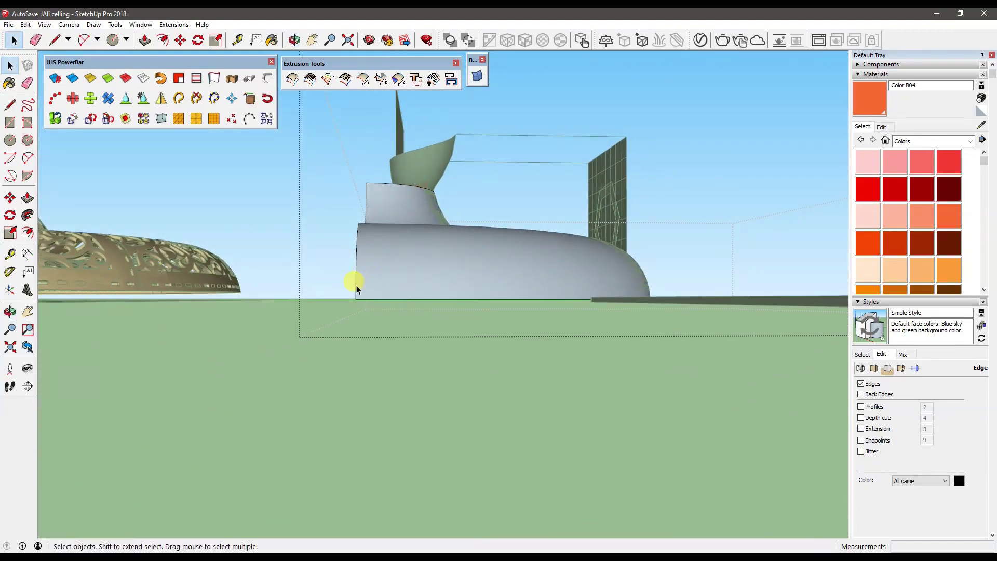
middle_click_drag(671, 313, 587, 294)
left_click(588, 294)
double_click(588, 294)
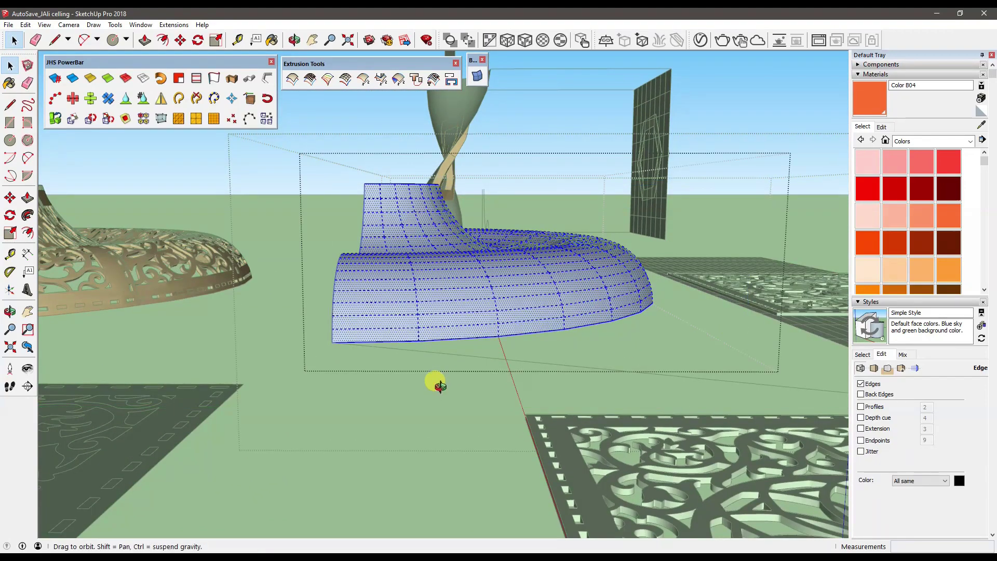
middle_click_drag(436, 385, 446, 347)
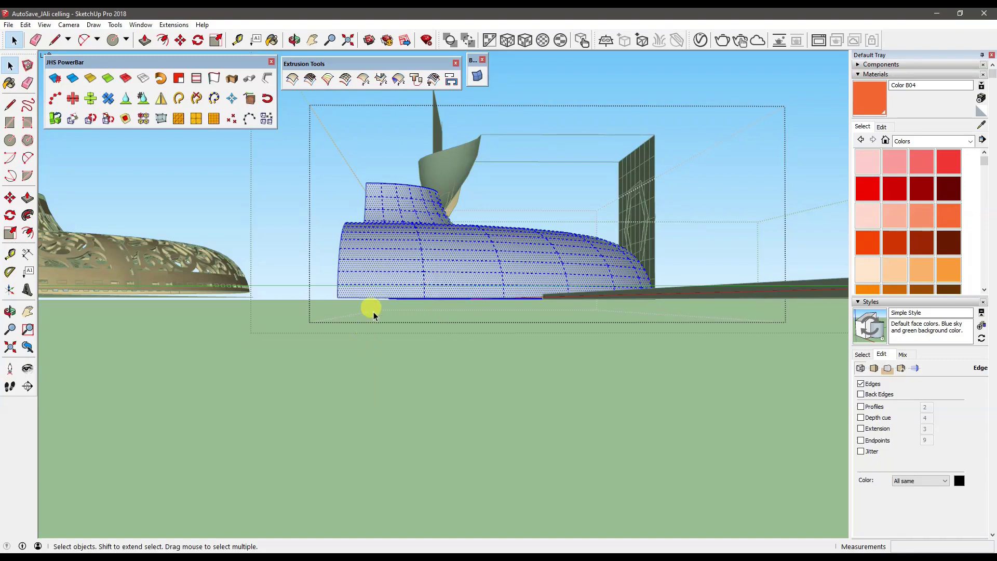
mouse_move(314, 293)
left_mouse_down()
mouse_move(782, 347)
mouse_move(830, 363)
left_mouse_up()
Collapse the Materials and Styles trays and read the edge length (about 26' 3 7/8") in Entity Info.
mouse_move(646, 320)
middle_mouse_down()
mouse_move(534, 367)
mouse_move(229, 407)
mouse_move(427, 360)
mouse_move(204, 363)
mouse_move(692, 390)
mouse_move(873, 340)
mouse_move(550, 375)
middle_mouse_up()
left_click(865, 74)
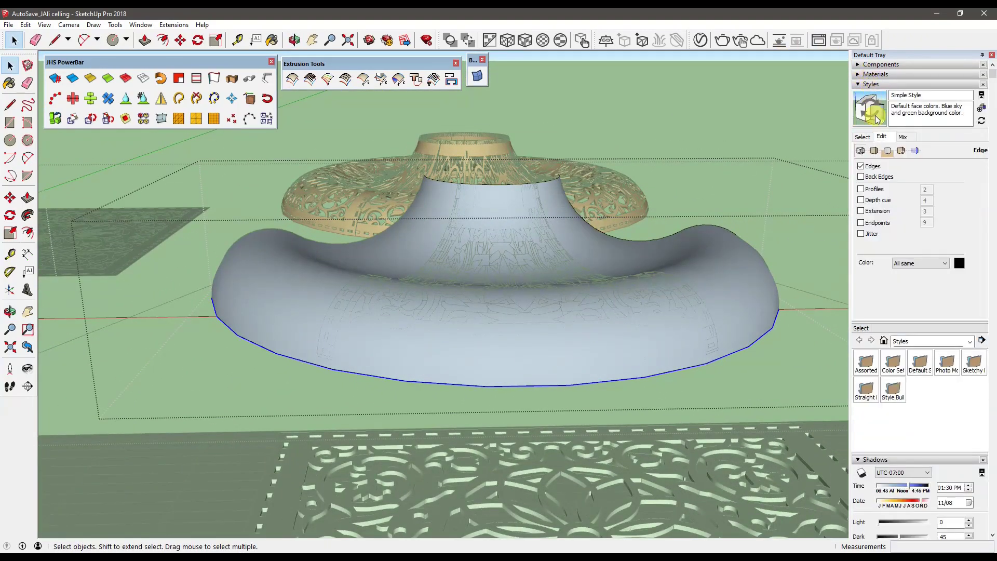
left_click(873, 85)
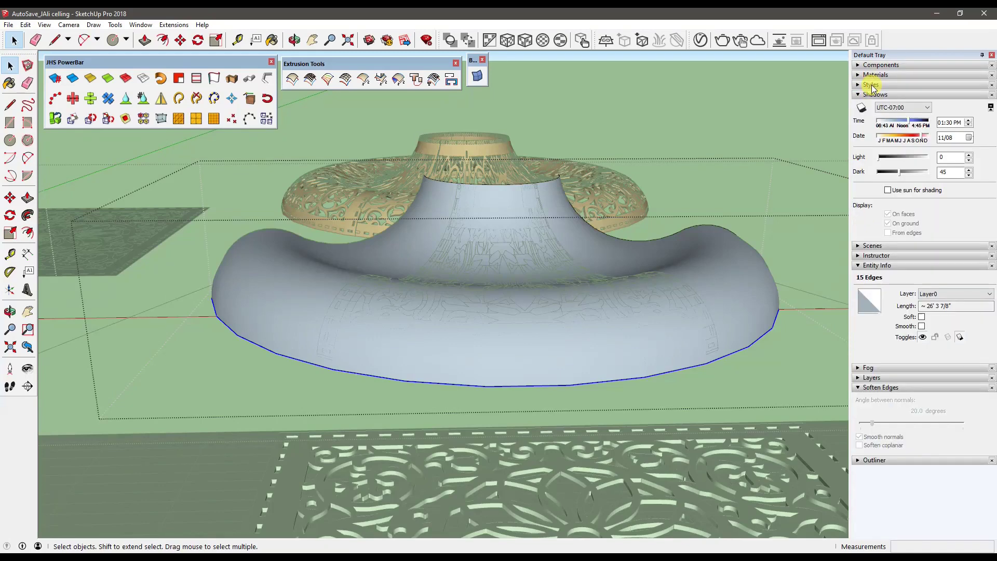
double_click(946, 307)
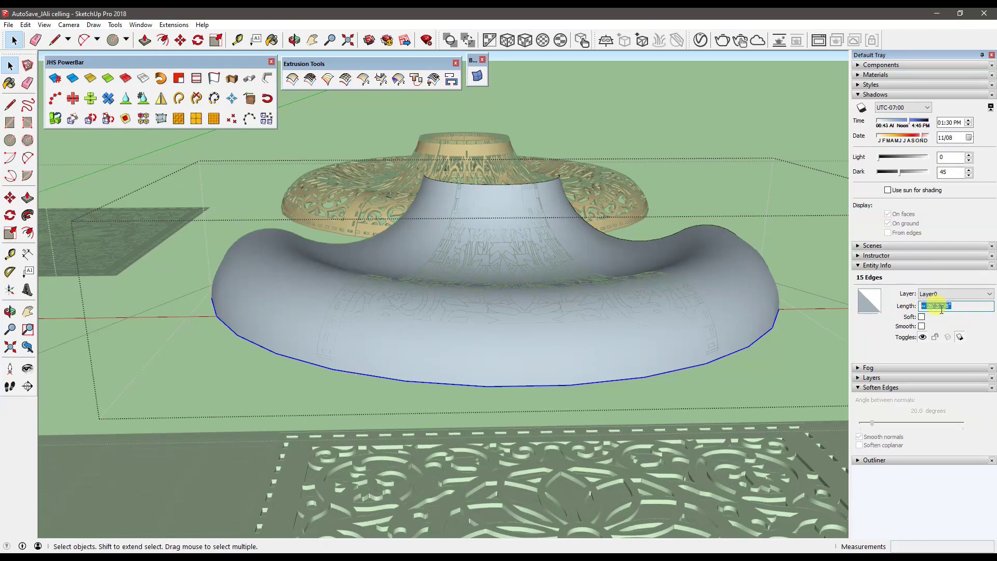
scroll(607, 364, "down", 4)
mouse_move(608, 363)
middle_mouse_down()
mouse_move(550, 316)
mouse_move(430, 323)
mouse_move(391, 435)
middle_mouse_up()
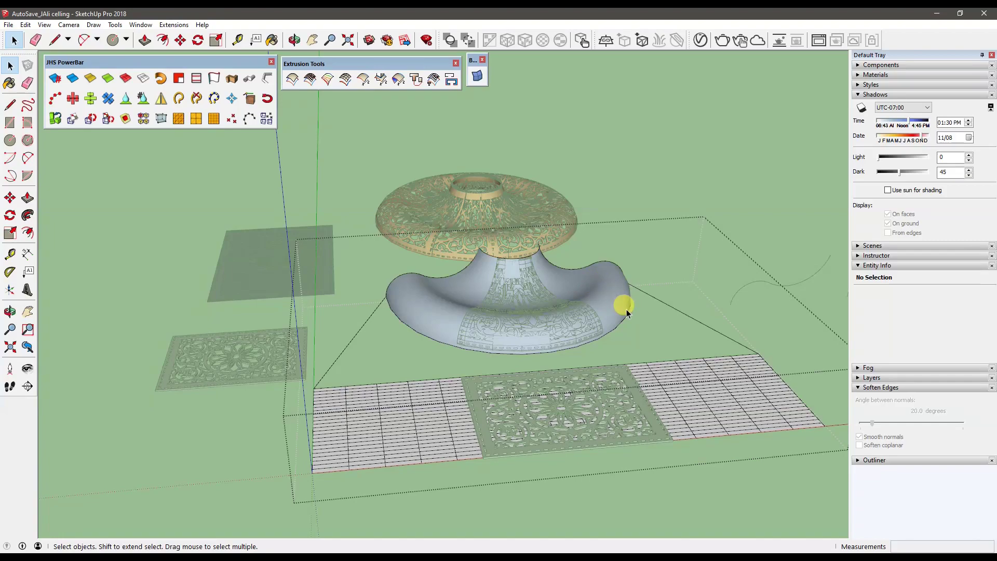
Open the swirl surface group and inspect its edge curve.
mouse_move(621, 160)
middle_mouse_down()
mouse_move(392, 300)
mouse_move(472, 256)
mouse_move(476, 372)
middle_mouse_up()
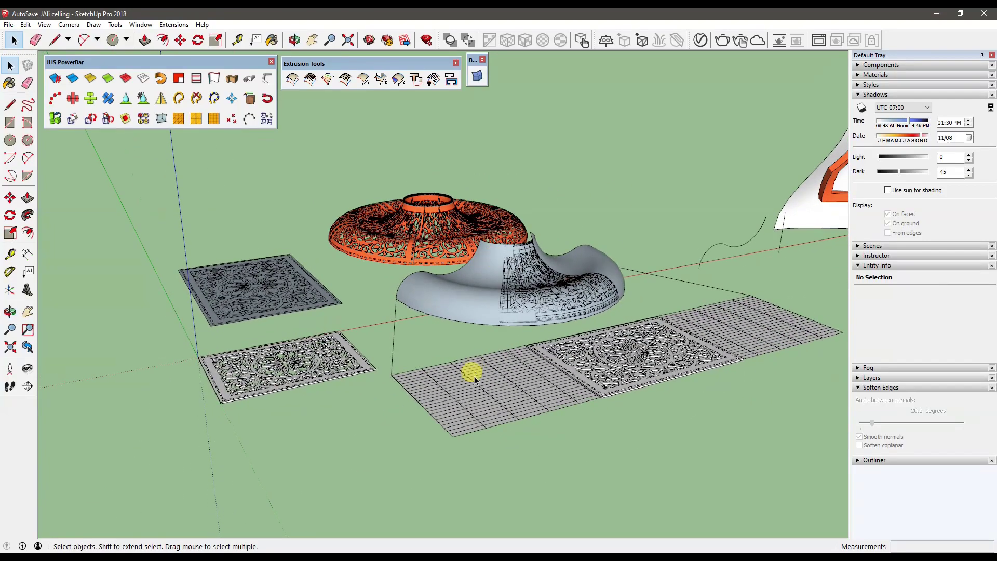
mouse_move(451, 436)
middle_mouse_down()
mouse_move(407, 374)
mouse_move(485, 338)
mouse_move(524, 228)
mouse_move(363, 166)
mouse_move(552, 182)
mouse_move(570, 193)
middle_mouse_up()
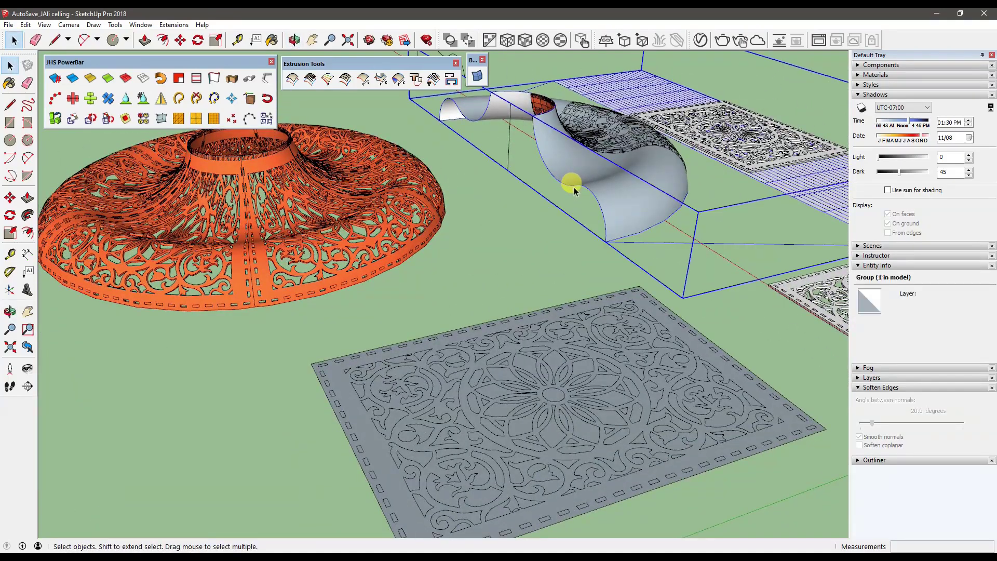
double_click(571, 188)
left_click(554, 163)
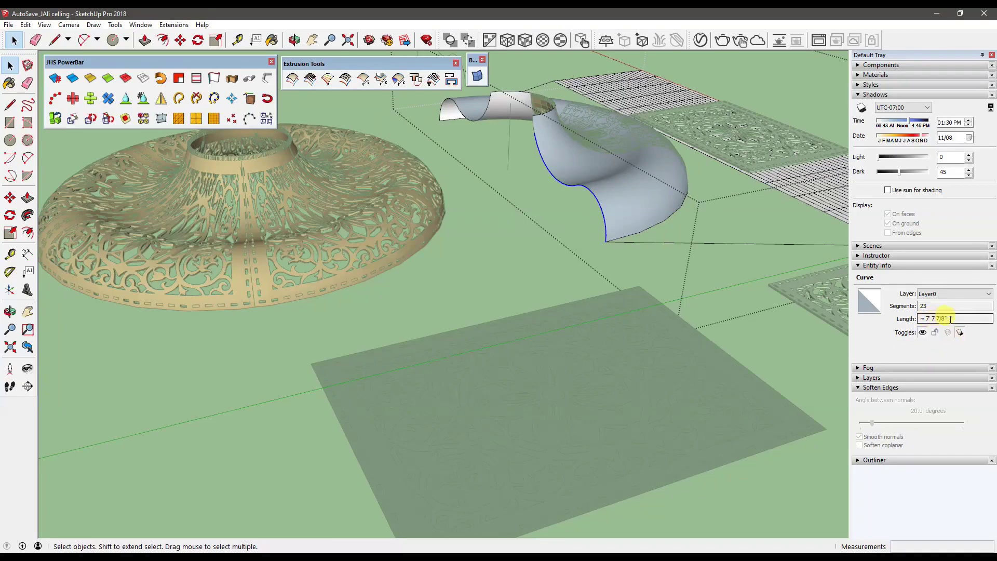
left_click(663, 267)
mouse_move(663, 267)
middle_mouse_down()
mouse_move(556, 244)
mouse_move(249, 223)
mouse_move(408, 353)
middle_mouse_up()
mouse_move(634, 300)
middle_mouse_down()
mouse_move(597, 400)
mouse_move(506, 401)
mouse_move(507, 383)
mouse_move(606, 410)
mouse_move(468, 381)
middle_mouse_up()
left_click_drag(332, 355, 299, 317)
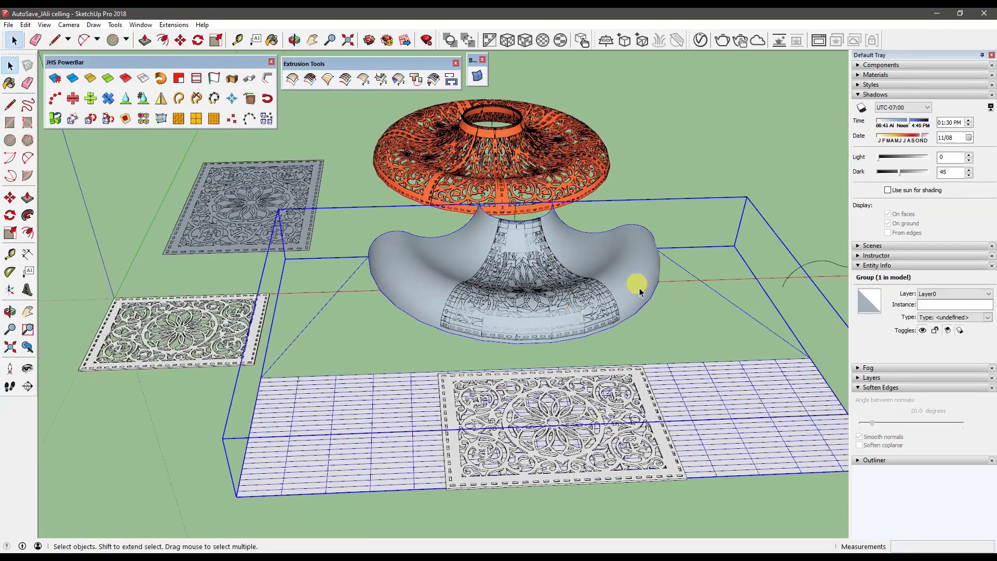
Inspect the lathed surface group and the grid panel group.
double_click(624, 287)
left_click(633, 283)
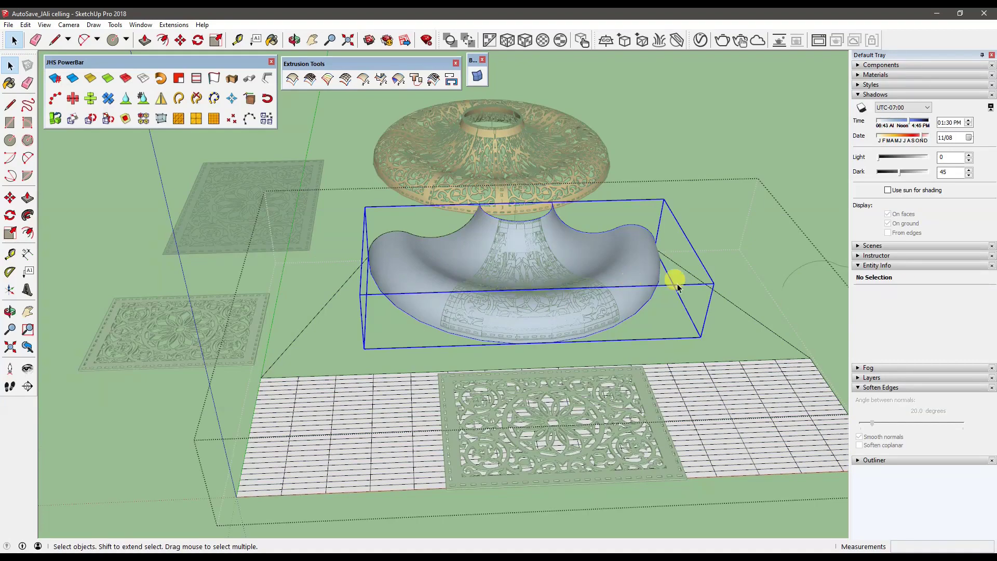
left_click(734, 390)
mouse_move(707, 389)
middle_mouse_down()
mouse_move(718, 372)
mouse_move(667, 398)
mouse_move(689, 347)
middle_mouse_up()
double_click(772, 379)
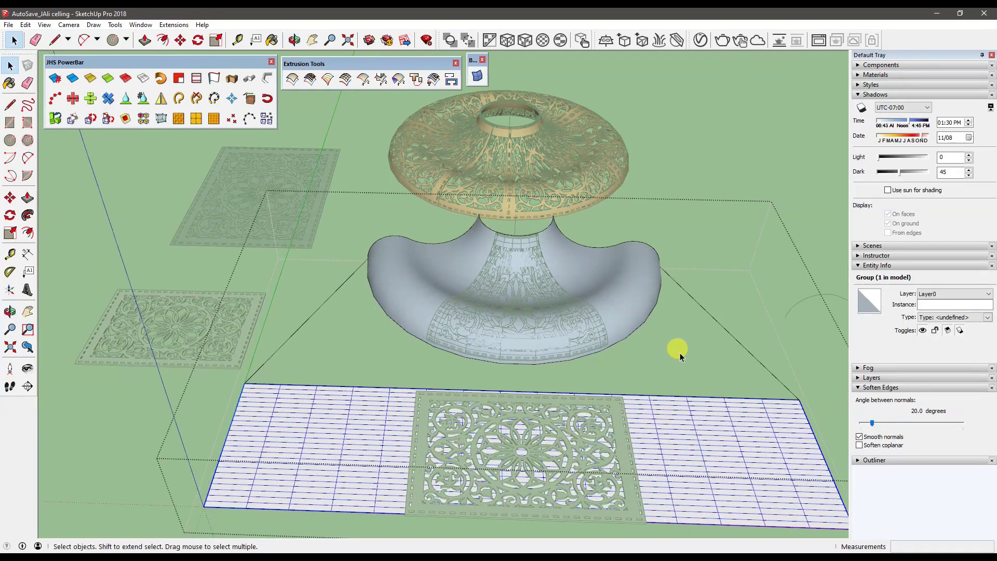
left_click(680, 353)
middle_click_drag(585, 382, 474, 390)
scroll(477, 373, "up", 3)
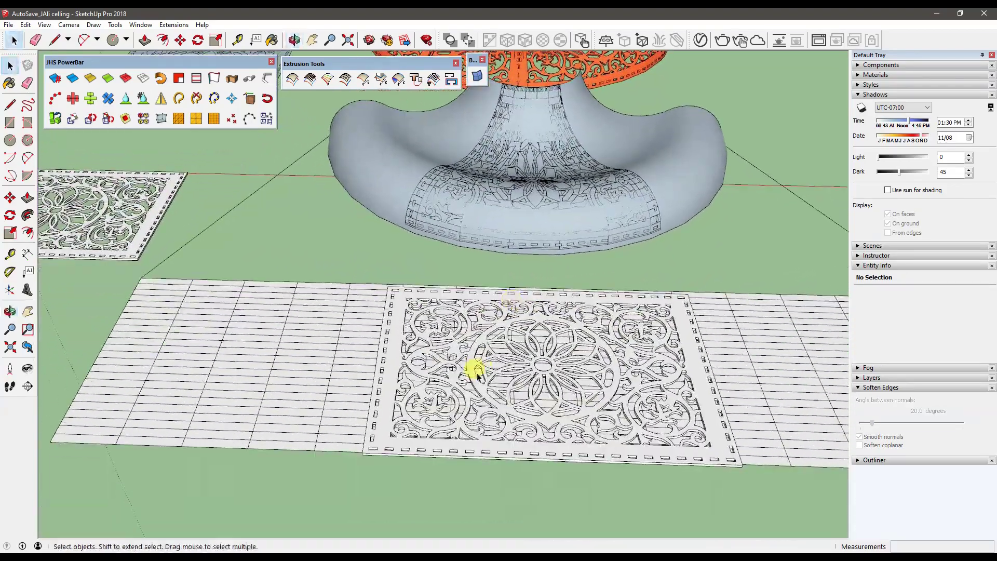
left_click(476, 373)
middle_click_drag(351, 336, 485, 334)
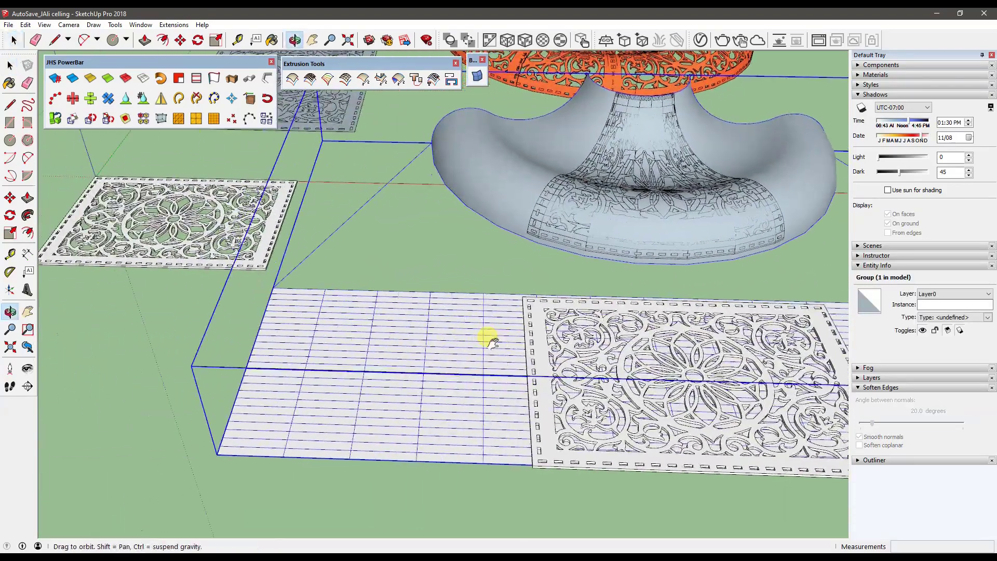
left_click(514, 474)
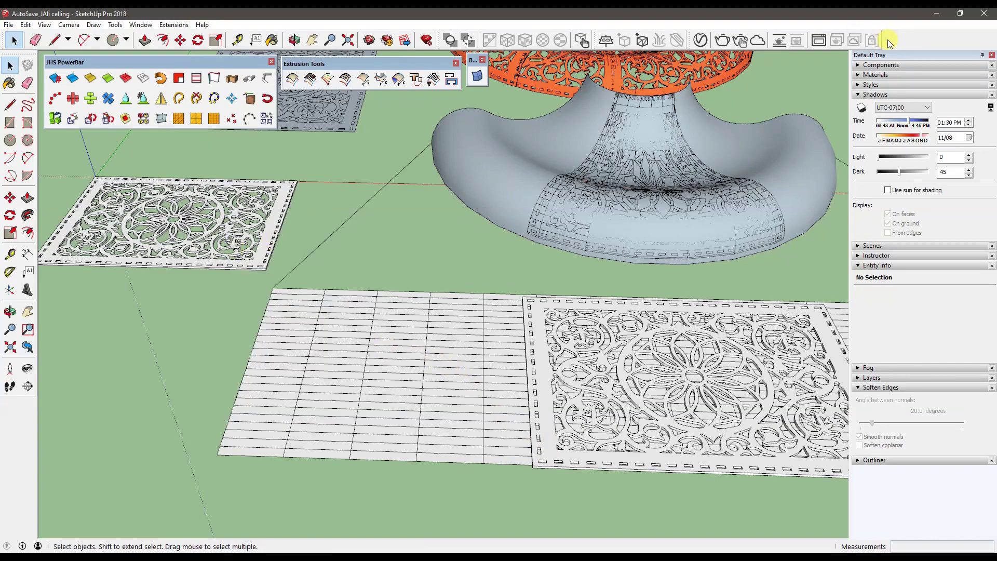
Crossing-select the lathed lamp shell, the gridded floor strip and the lattice panel together.
middle_click_drag(545, 213, 315, 208)
mouse_move(403, 265)
middle_mouse_down()
mouse_move(508, 367)
mouse_move(289, 294)
middle_mouse_up()
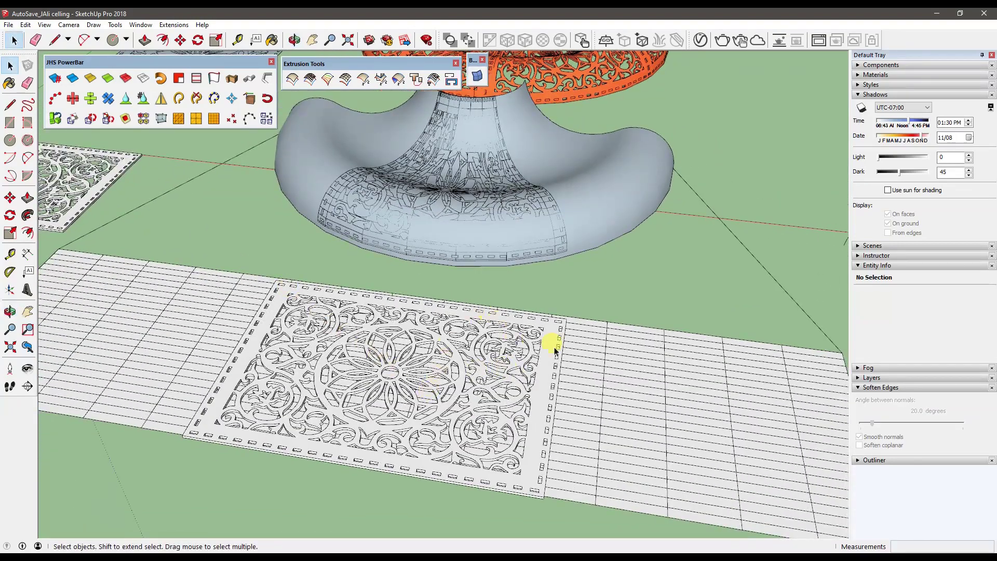
left_click_drag(492, 273, 456, 211)
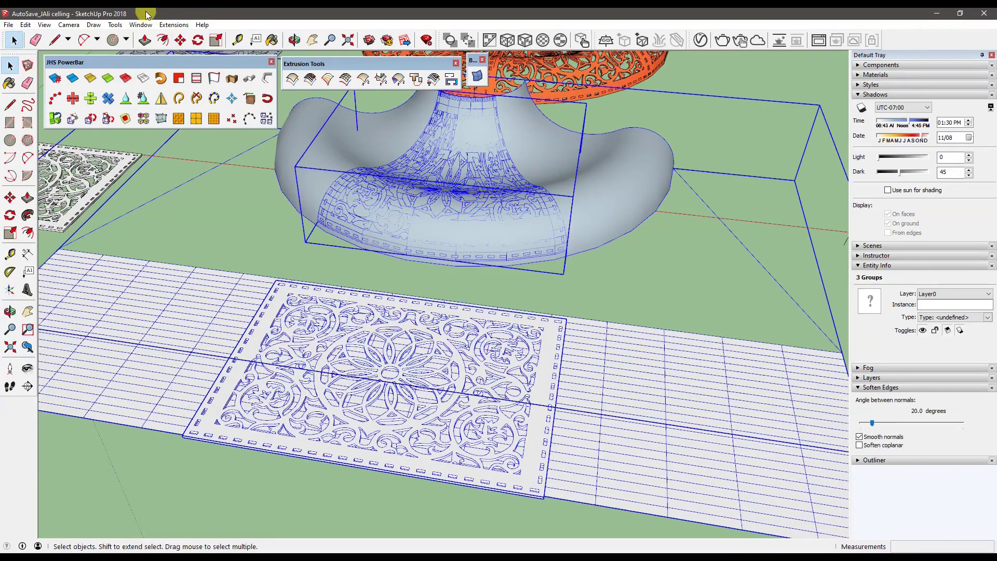
Flowify the lattice pattern onto the grey lathed lamp shell and orbit to check it.
left_click(167, 25)
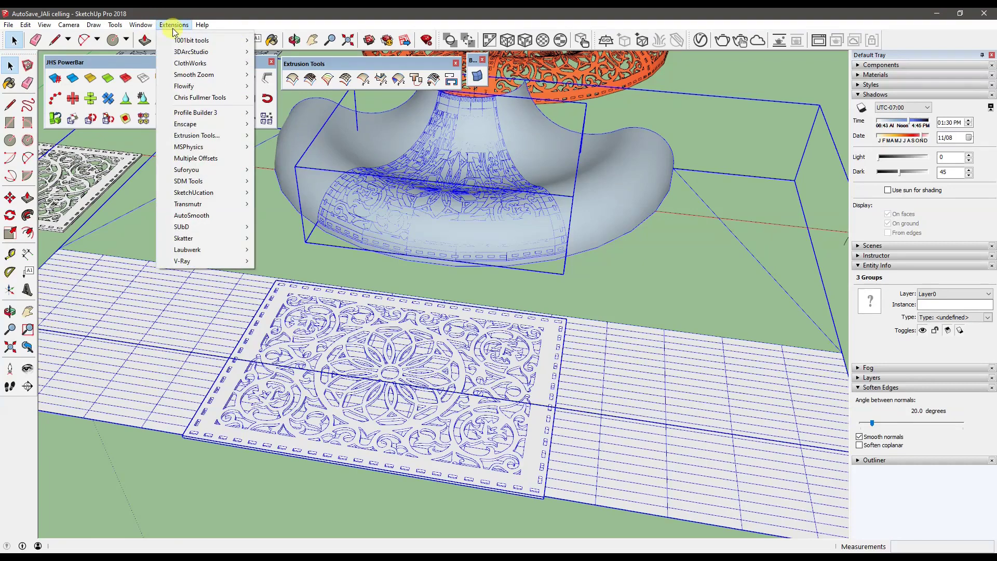
mouse_move(187, 86)
left_click(282, 88)
mouse_move(667, 110)
middle_mouse_down()
mouse_move(476, 216)
mouse_move(312, 356)
middle_mouse_up()
scroll(312, 312, "up", 5)
mouse_move(393, 305)
middle_mouse_down()
mouse_move(241, 266)
mouse_move(218, 171)
mouse_move(251, 239)
middle_mouse_up()
key("o")
mouse_move(251, 239)
left_mouse_down()
mouse_move(257, 158)
mouse_move(318, 285)
mouse_move(407, 196)
mouse_move(474, 169)
mouse_move(441, 226)
mouse_move(263, 278)
mouse_move(368, 301)
left_mouse_up()
key("space")
mouse_move(367, 301)
middle_mouse_down()
mouse_move(452, 301)
mouse_move(466, 410)
middle_mouse_up()
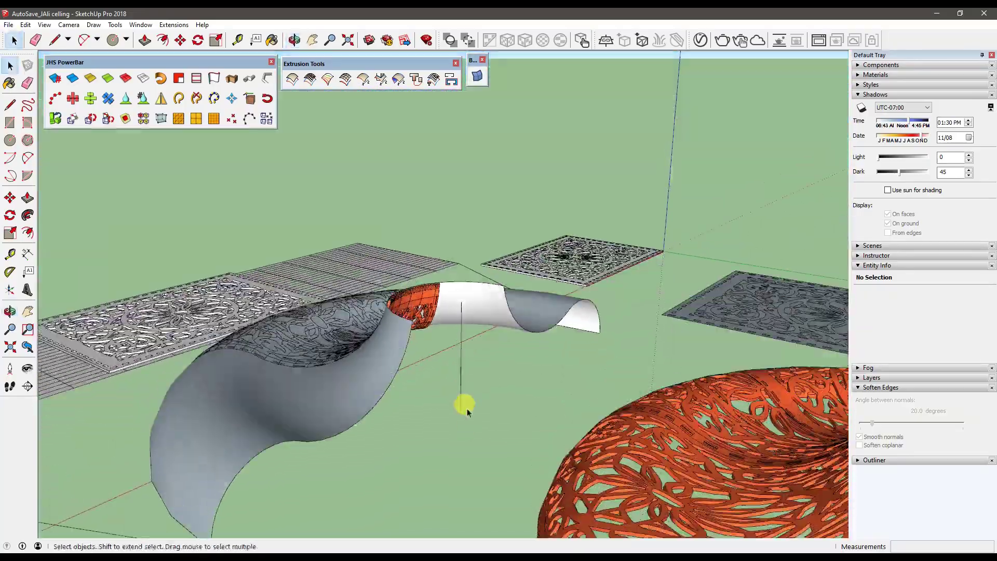
left_click(461, 368)
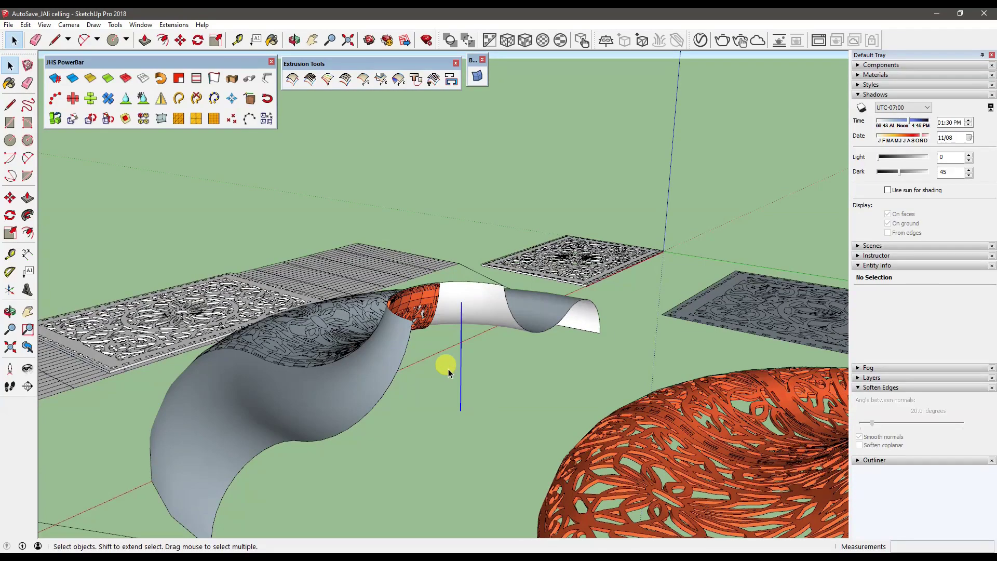
Copy the wavy lattice surface group onto open ground right of the lattice dome.
left_click(432, 301)
left_click(481, 338, "shift")
scroll(485, 341, "down", 3)
scroll(487, 345, "down", 2)
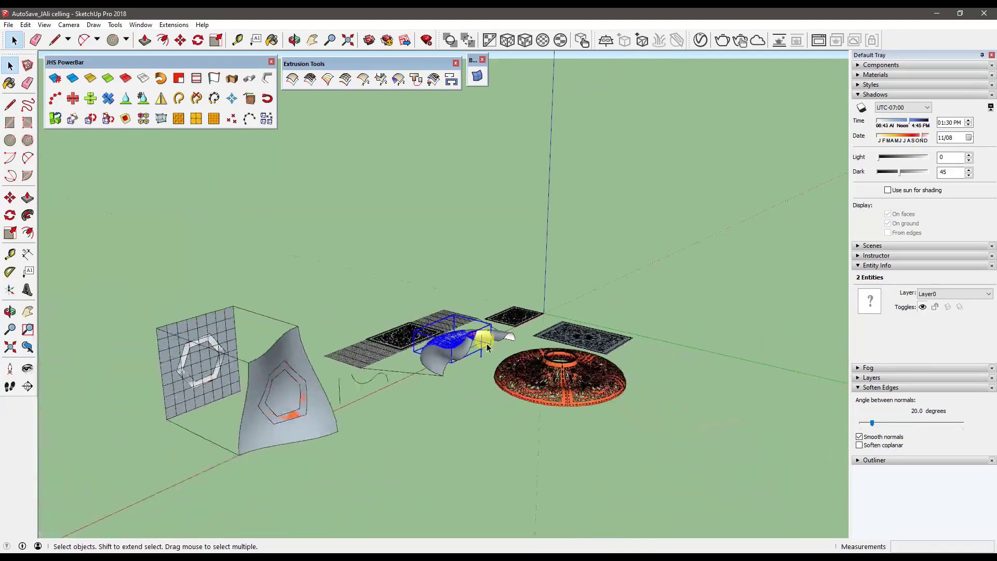
scroll(487, 346, "down", 1)
key("m")
key("ctrl")
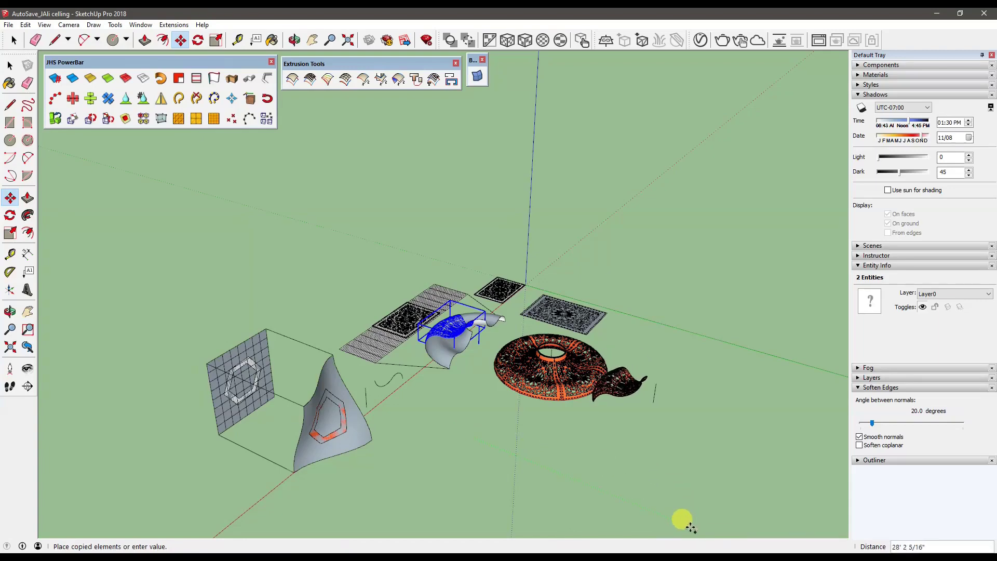
middle_click_drag(650, 485, 601, 470, "shift")
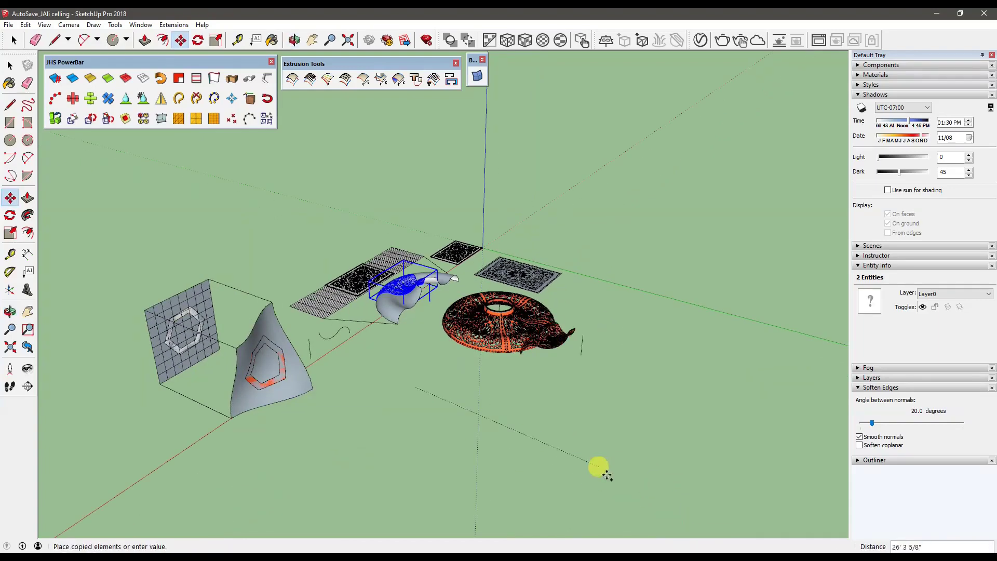
left_click(664, 484)
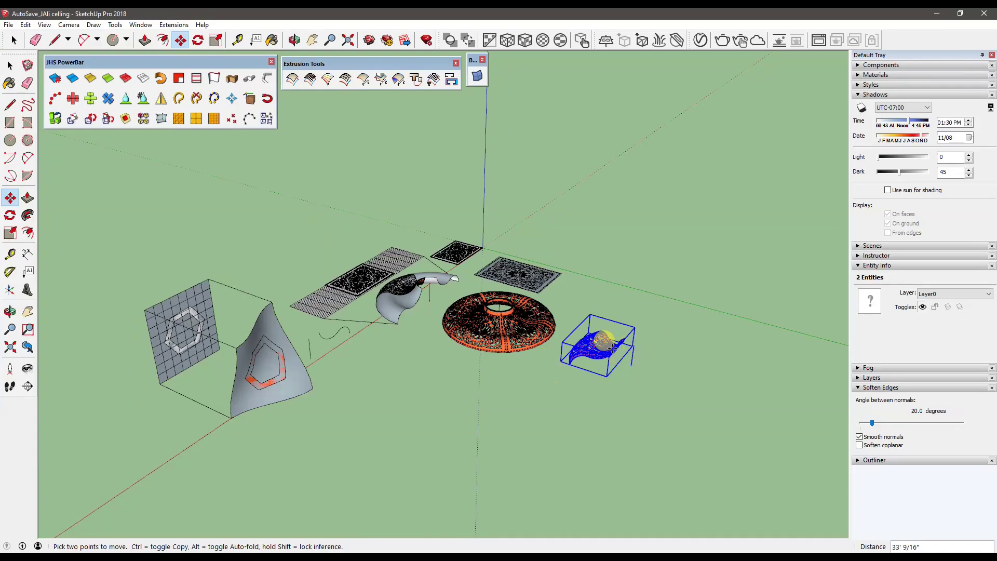
key("Escape")
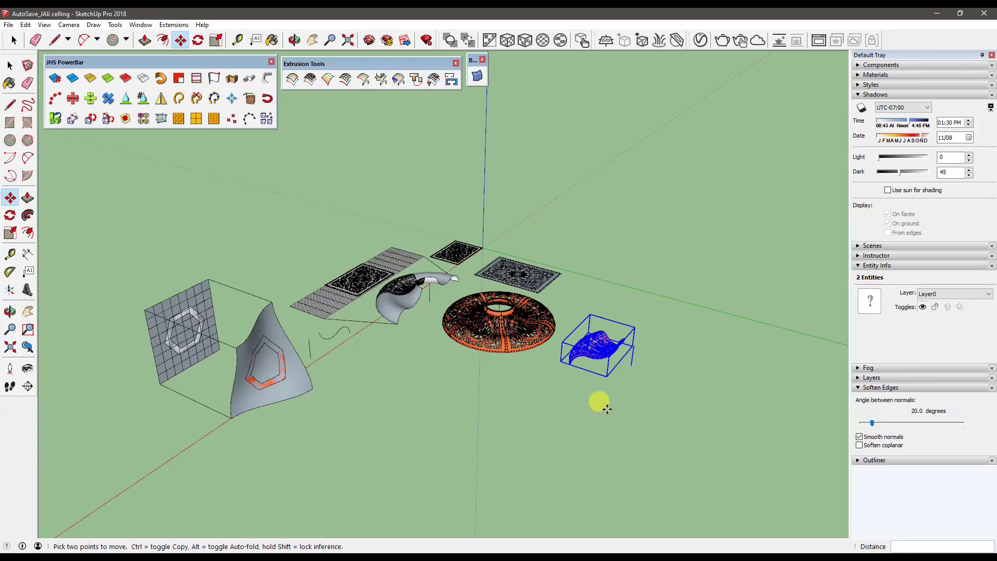
Zoom in on the wavy lattice piece and clear the selection.
scroll(598, 364, "up", 1)
scroll(597, 311, "up", 1)
scroll(641, 338, "up", 2)
scroll(644, 346, "up", 2)
scroll(474, 323, "up", 1)
key("shift+p")
key("space")
left_click(620, 199)
scroll(364, 312, "up", 2)
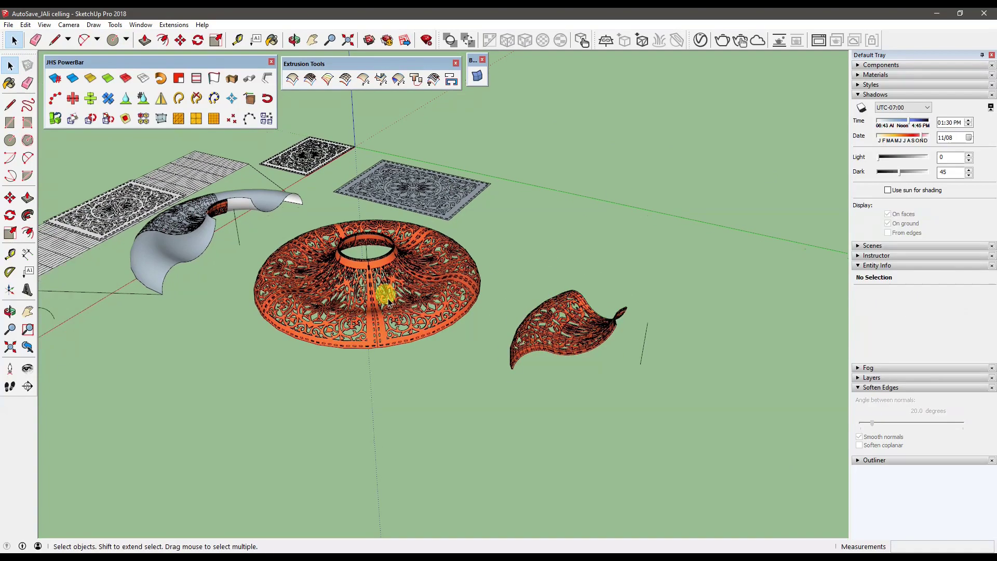
Turn off Edges in the style settings so the lattice pieces render without lines.
scroll(395, 289, "up", 2)
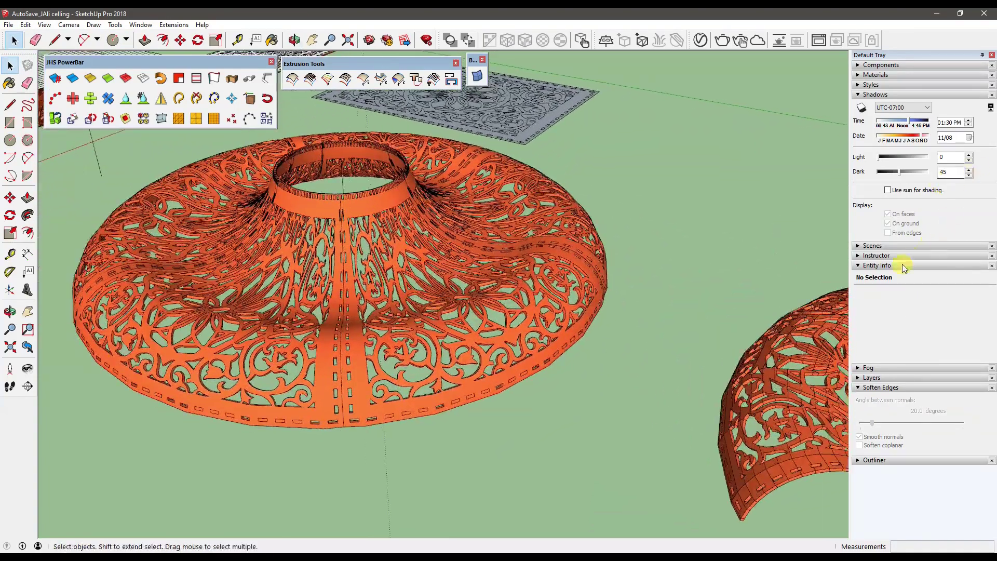
left_click(858, 94)
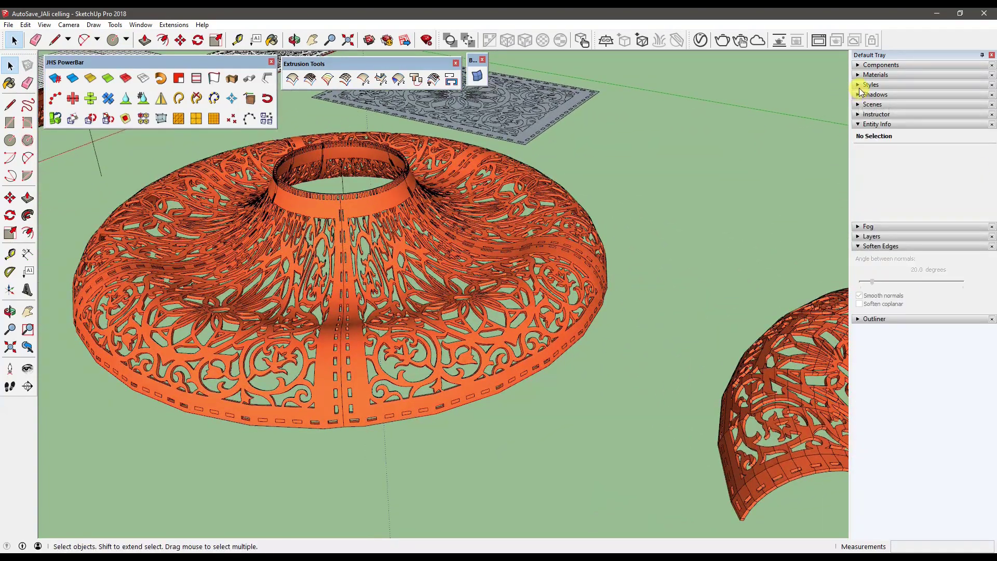
left_click(860, 166)
Orbit and zoom around the orange lattice dome and leaf, from low, high and underneath angles.
mouse_move(483, 294)
middle_mouse_down()
mouse_move(438, 295)
mouse_move(329, 353)
mouse_move(289, 351)
mouse_move(341, 304)
middle_mouse_up()
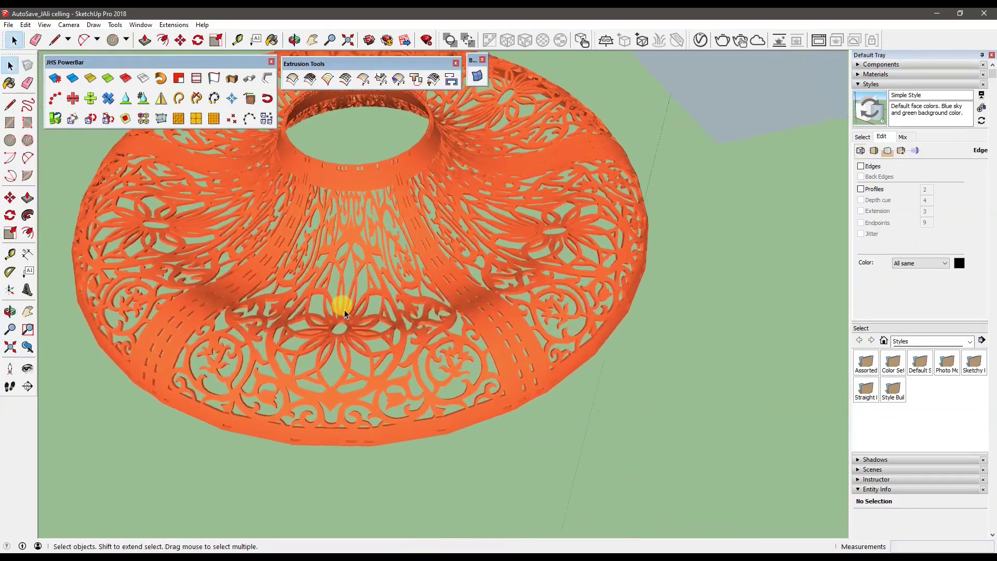
scroll(341, 304, "up", 3)
scroll(382, 307, "up", 2)
mouse_move(119, 292)
middle_mouse_down()
mouse_move(630, 374)
mouse_move(494, 379)
mouse_move(586, 37)
mouse_move(412, 73)
mouse_move(658, 224)
mouse_move(414, 245)
middle_mouse_up()
scroll(516, 251, "down", 2)
scroll(517, 254, "down", 3)
middle_click_drag(516, 262, 734, 316)
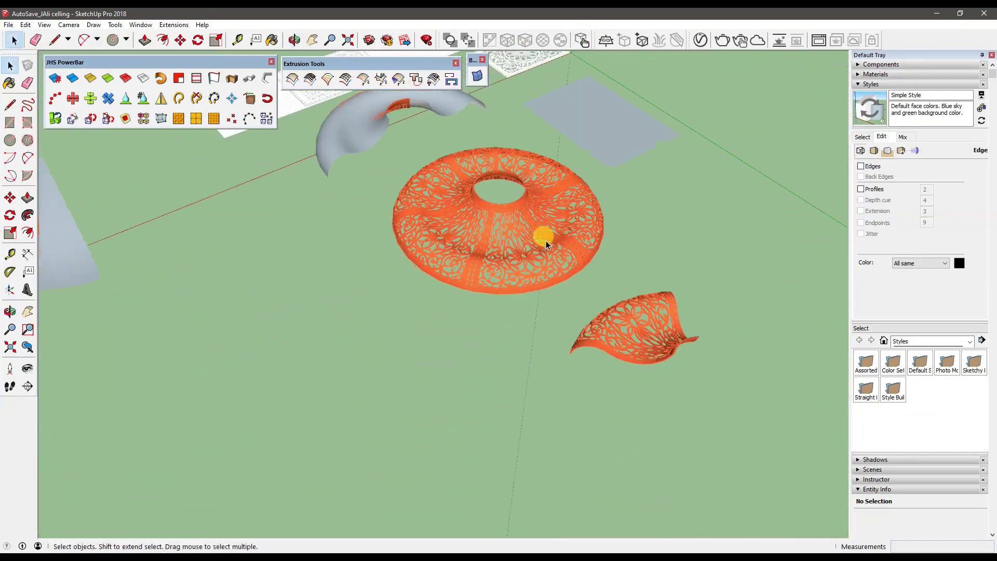
scroll(486, 205, "up", 2)
scroll(499, 214, "up", 2)
mouse_move(508, 229)
middle_mouse_down()
mouse_move(545, 327)
mouse_move(397, 249)
mouse_move(462, 345)
mouse_move(494, 286)
mouse_move(528, 300)
mouse_move(494, 301)
mouse_move(658, 371)
middle_mouse_up()
scroll(397, 253, "down", 2)
scroll(397, 253, "down", 3)
mouse_move(450, 302)
middle_mouse_down()
mouse_move(429, 350)
mouse_move(345, 229)
mouse_move(382, 260)
mouse_move(396, 236)
middle_mouse_up()
scroll(345, 229, "up", 2)
scroll(396, 236, "down", 3)
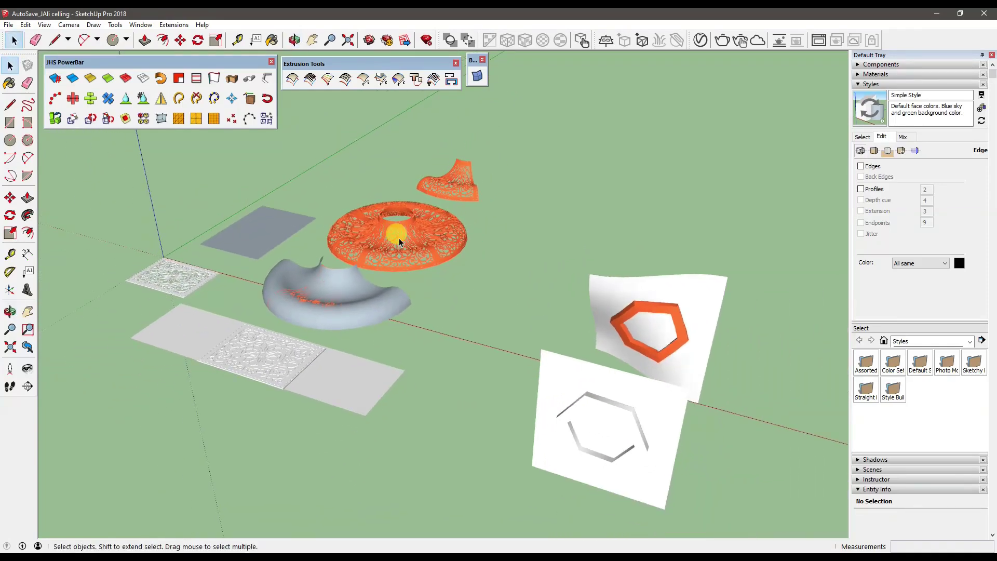